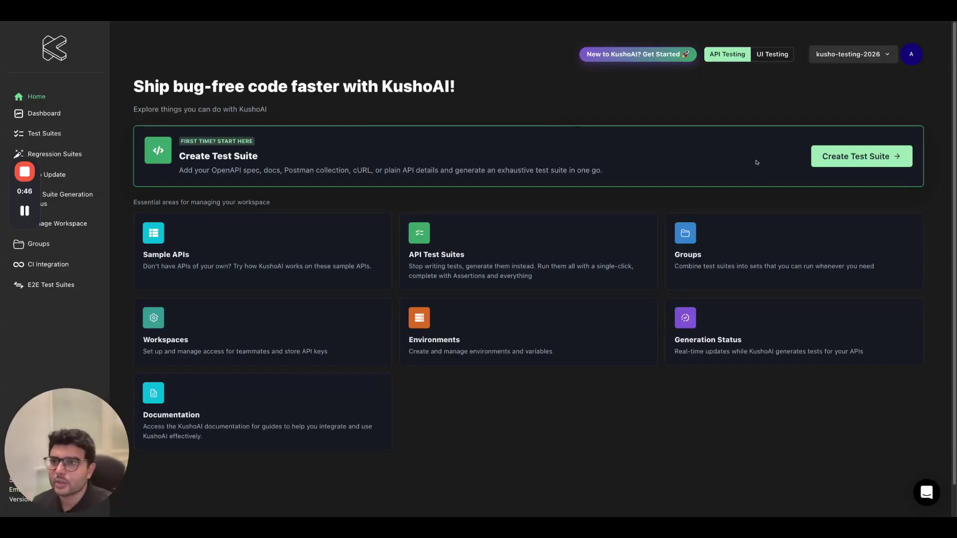
Step: Start creating a test suite from an OpenAPI specification and replace the empty JSON with the Account APIs spec
click(851, 160)
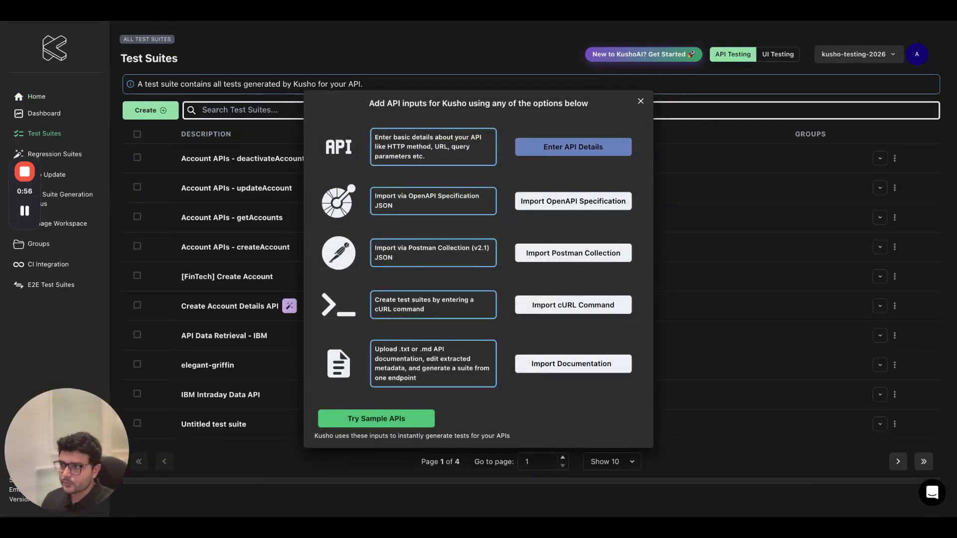
click(584, 201)
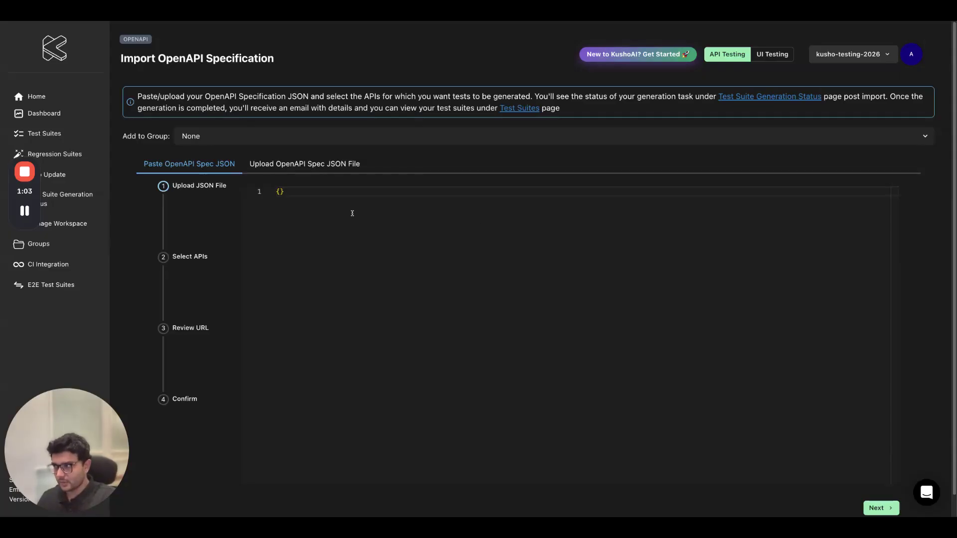
key(ctrl+a)
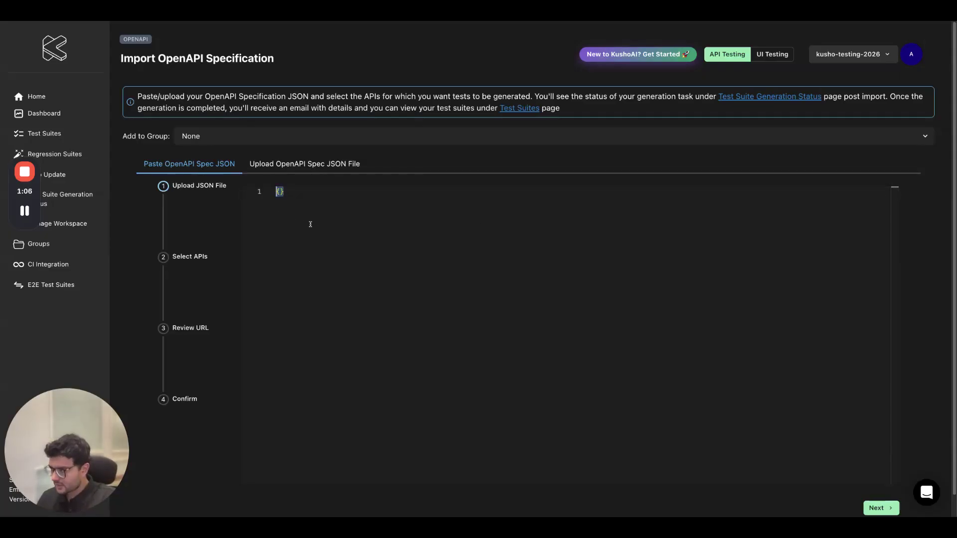
key(ctrl+v)
Step: Examine the pasted spec's general information and its create, get, update and deactivate account endpoints
scroll(464, 304, up, 10)
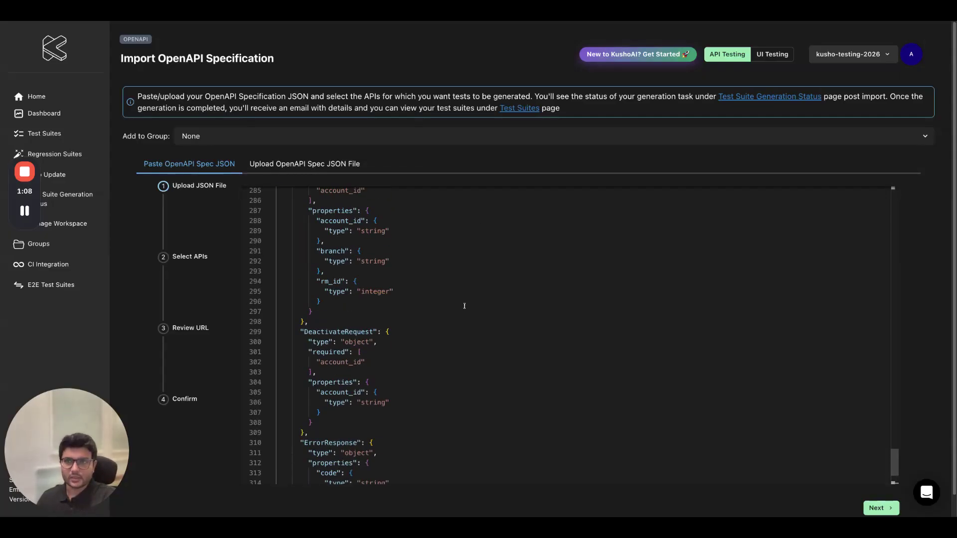
scroll(464, 303, up, 6)
scroll(463, 304, up, 20)
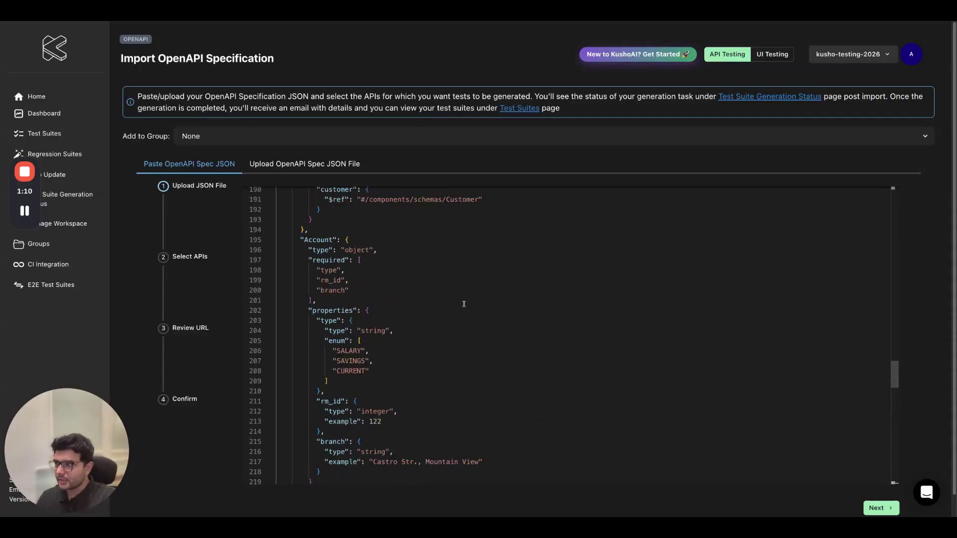
scroll(464, 303, up, 10)
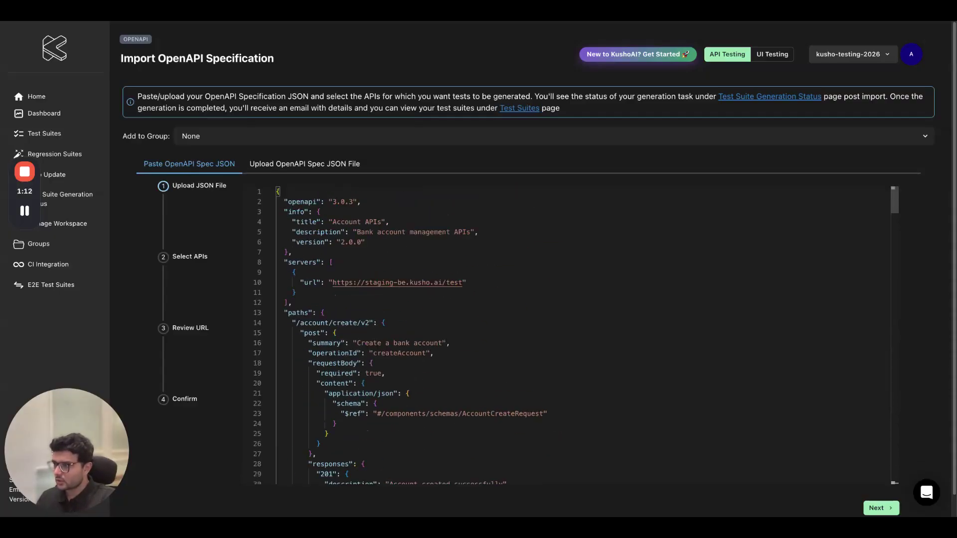
drag(332, 222, 468, 232)
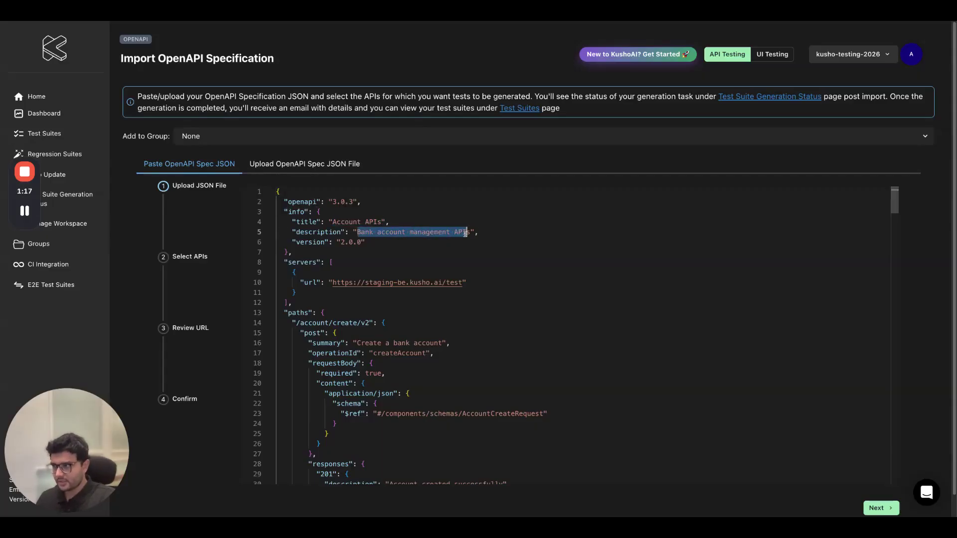
scroll(335, 228, down, 1)
scroll(335, 228, down, 2)
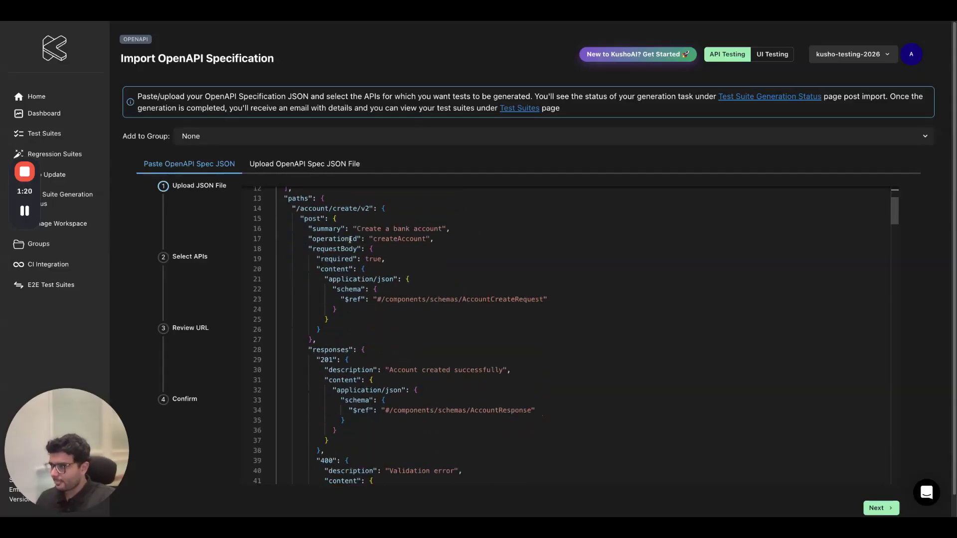
drag(356, 228, 444, 235)
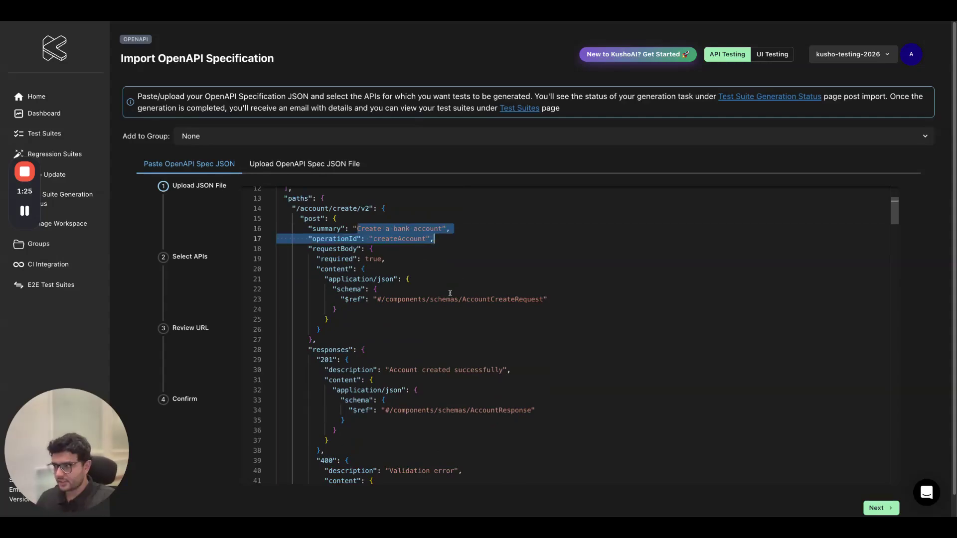
scroll(439, 337, down, 10)
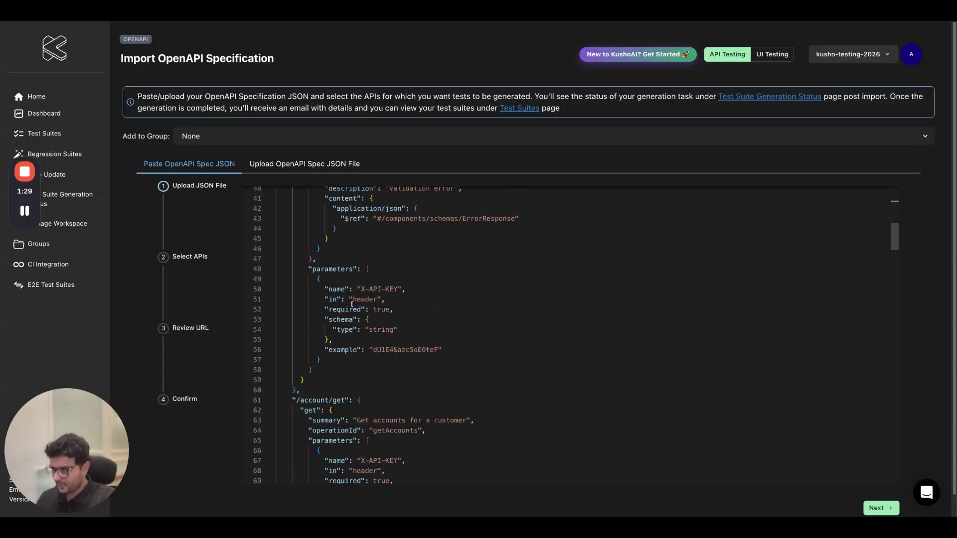
scroll(410, 360, down, 6)
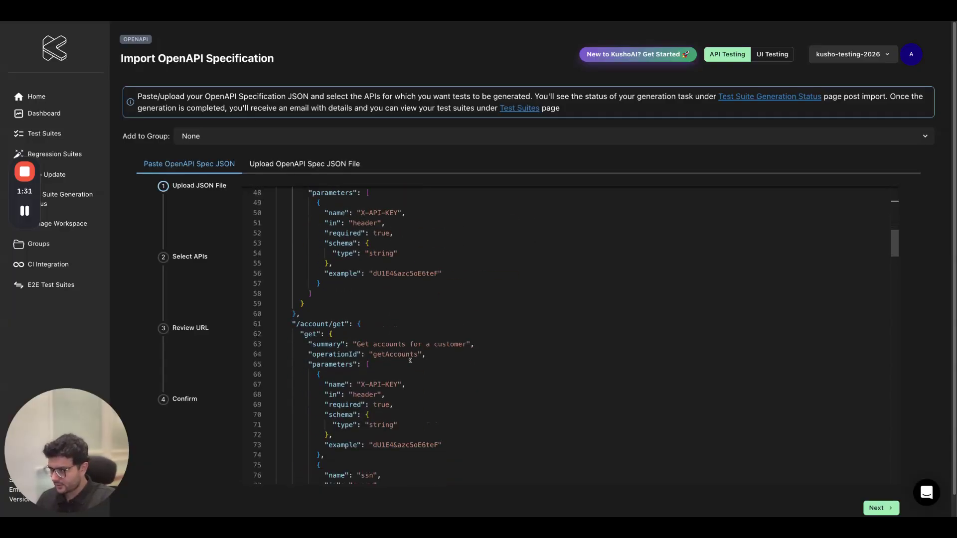
scroll(439, 343, down, 4)
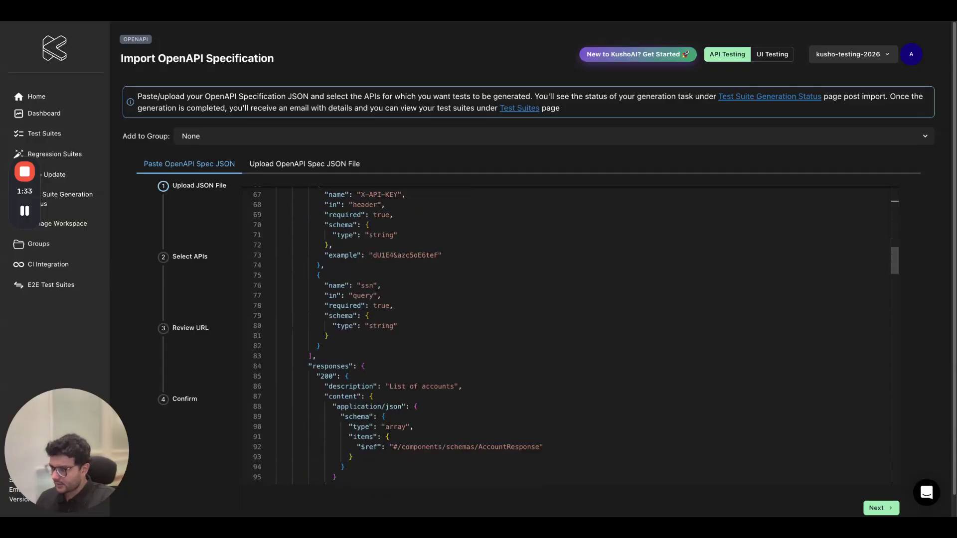
scroll(428, 293, down, 10)
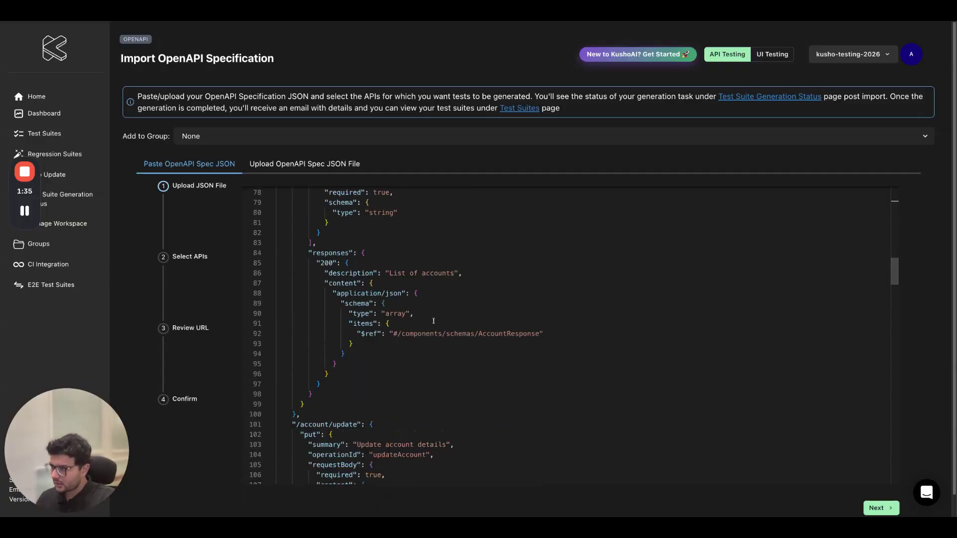
scroll(429, 352, down, 15)
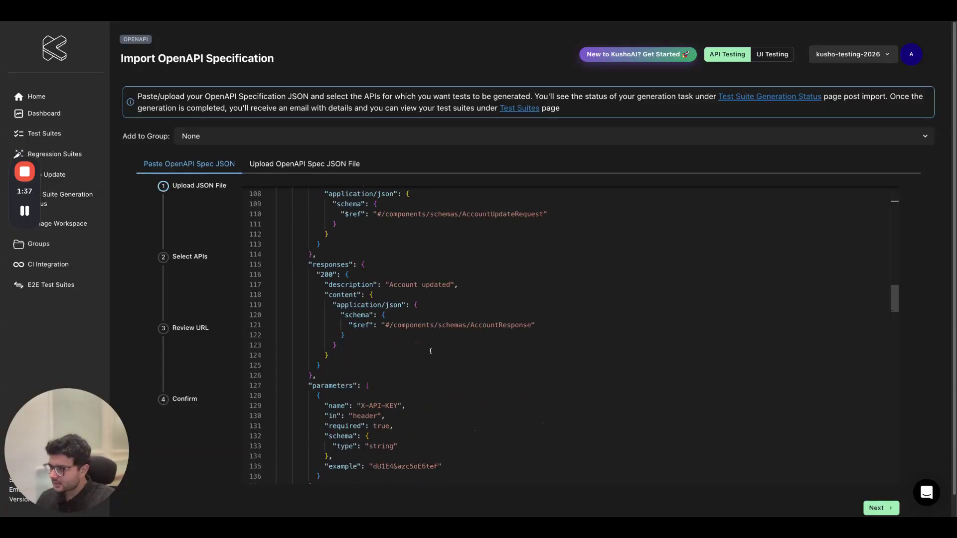
scroll(431, 351, down, 14)
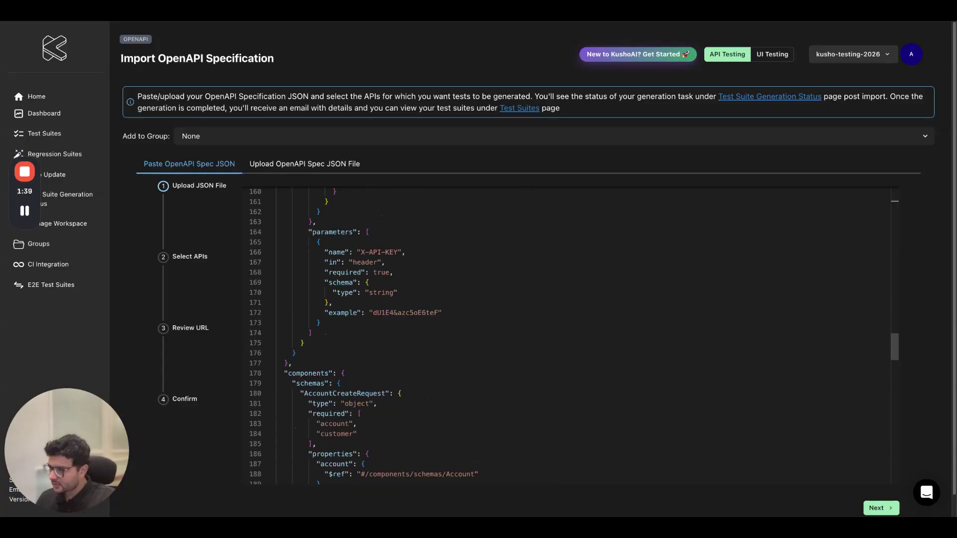
Step: Examine the spec's component schemas, including the Account and Customer properties and the response and update request definitions
scroll(445, 349, down, 3)
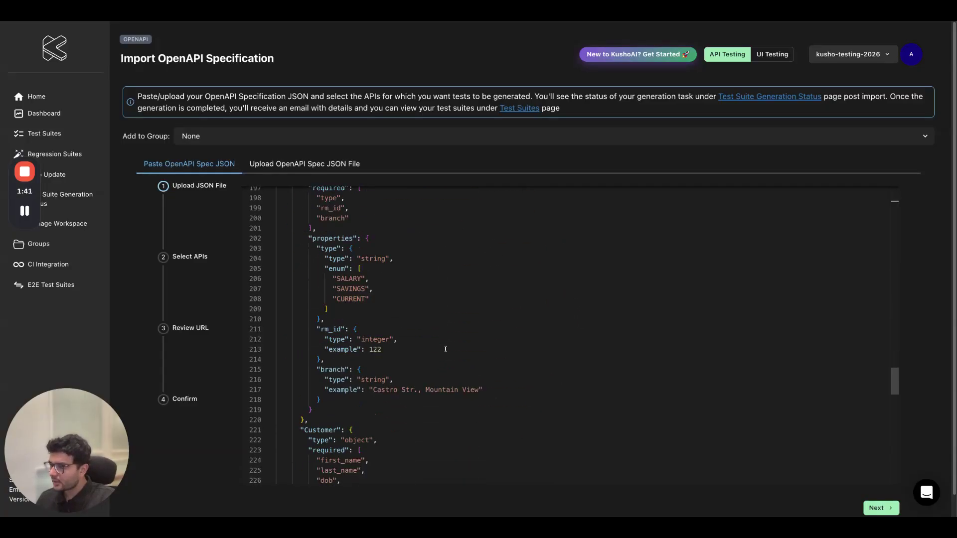
scroll(388, 270, down, 3)
scroll(389, 269, up, 3)
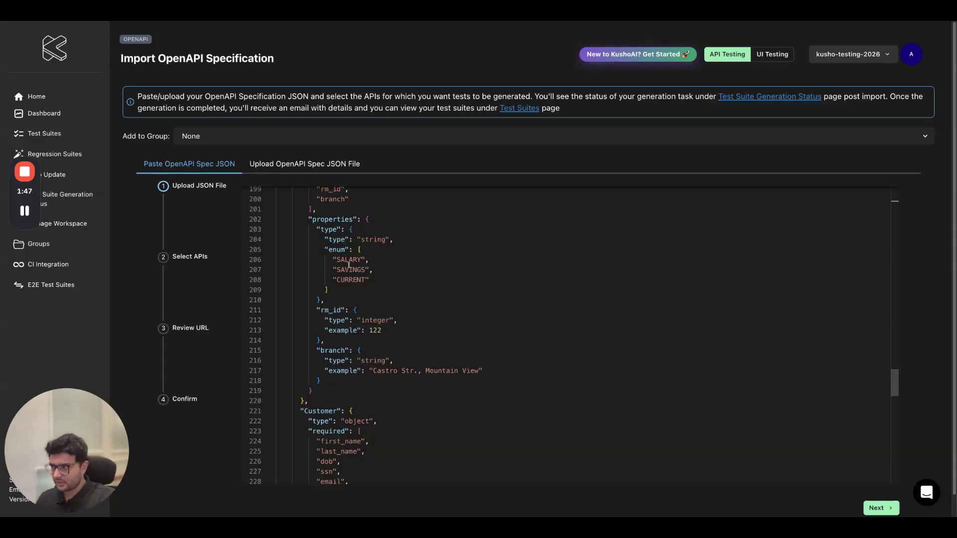
scroll(426, 360, down, 2)
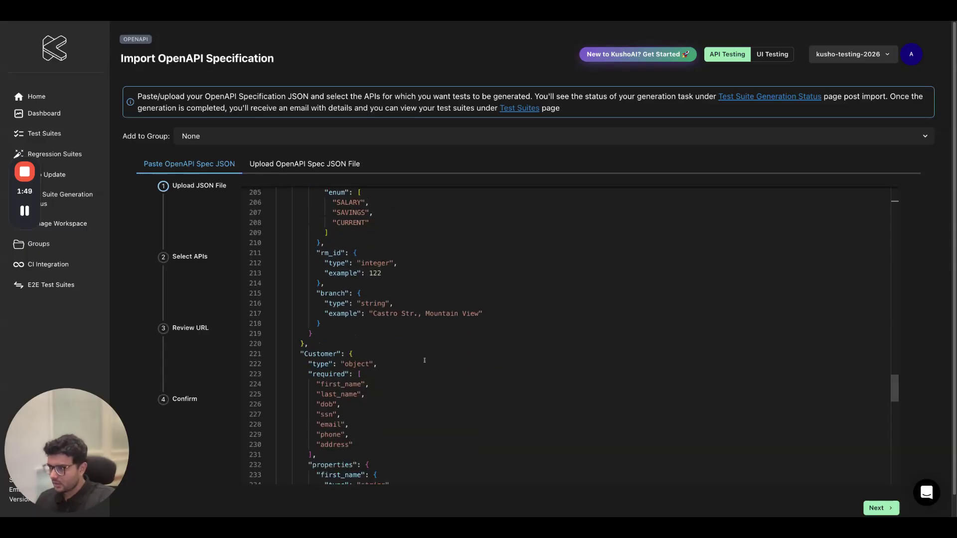
scroll(383, 327, down, 2)
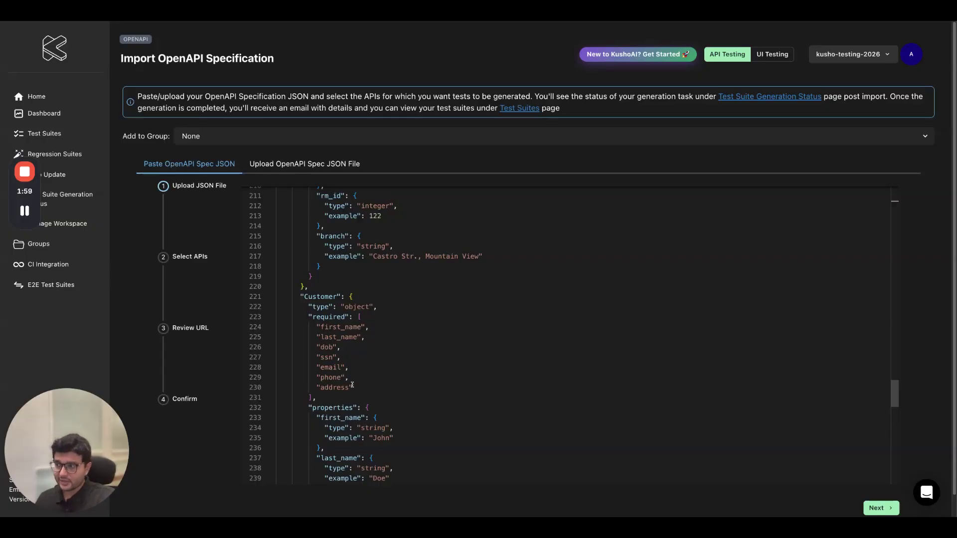
scroll(373, 371, down, 5)
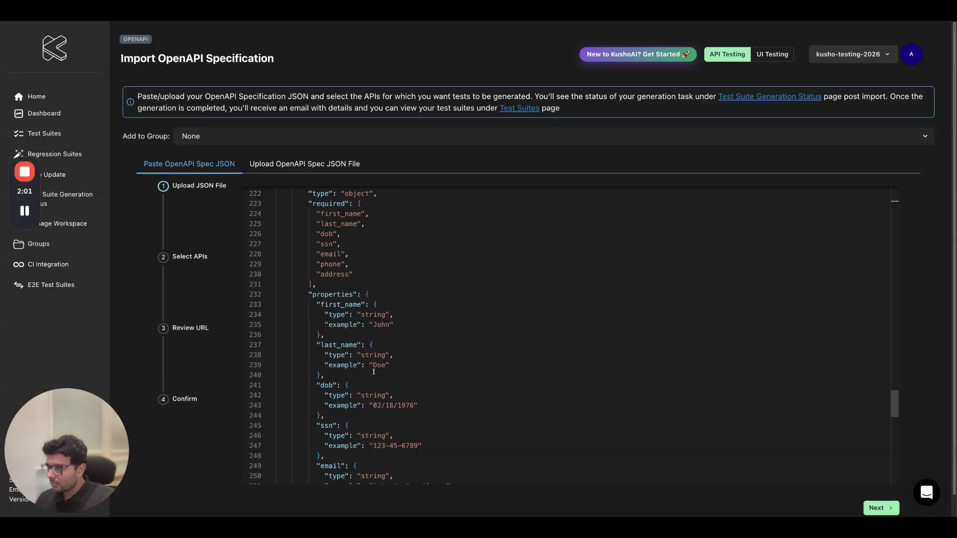
scroll(437, 363, down, 2)
scroll(444, 366, down, 5)
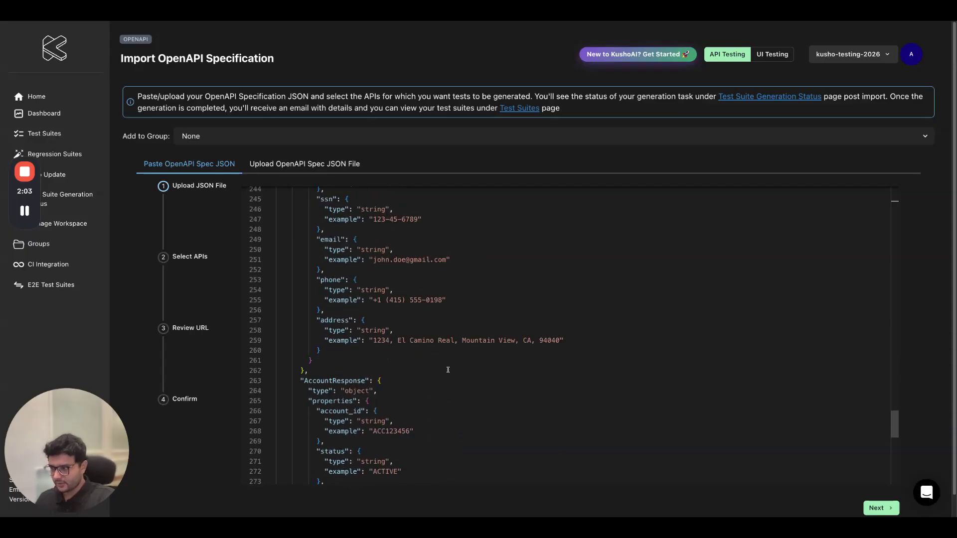
scroll(449, 369, down, 3)
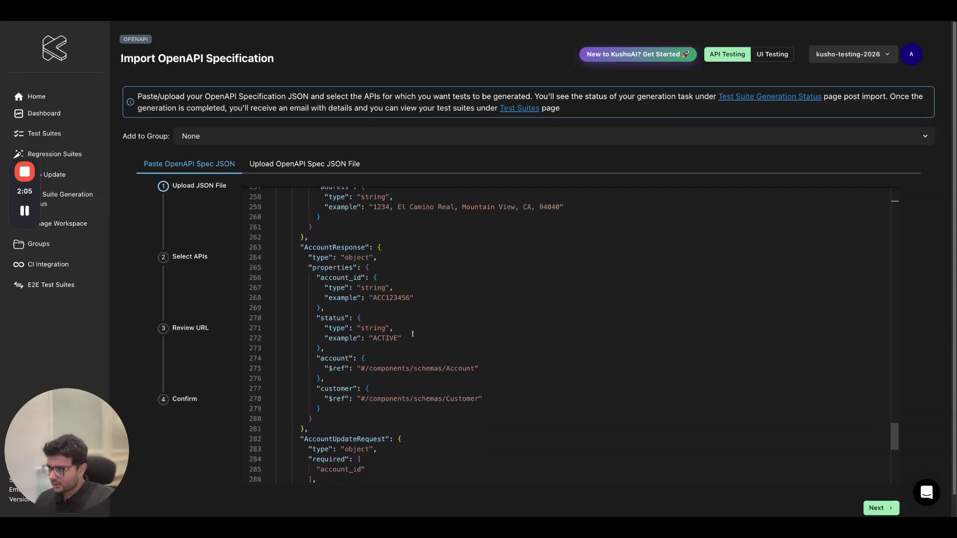
scroll(376, 301, down, 6)
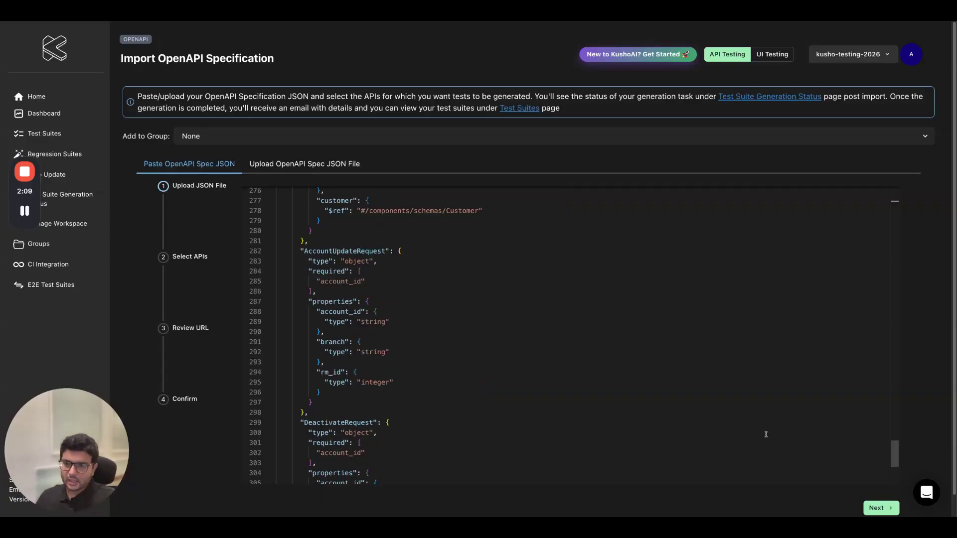
click(879, 508)
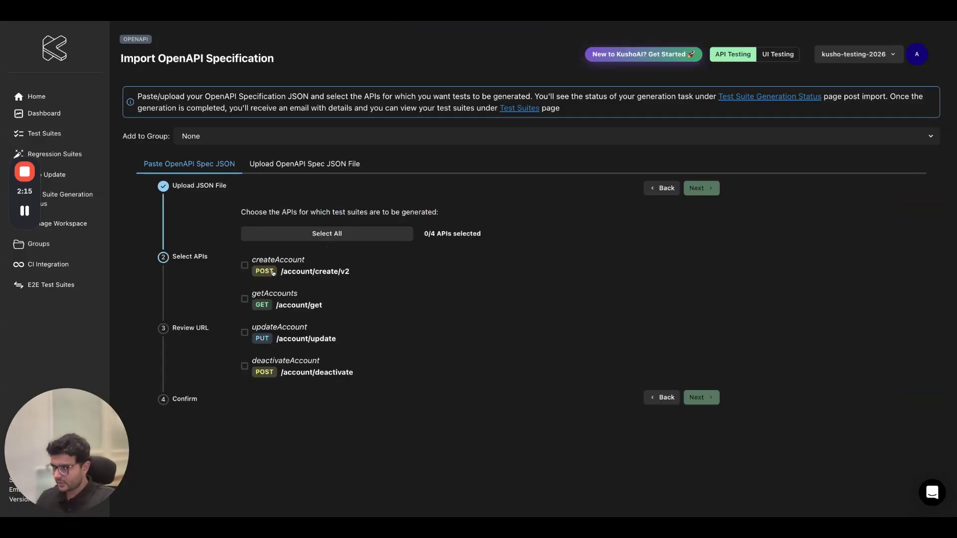
click(245, 266)
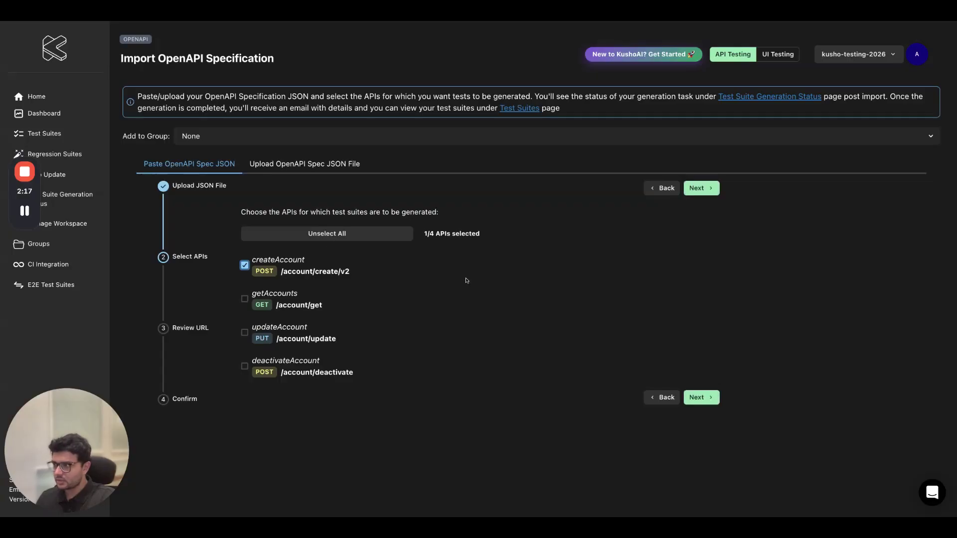
click(701, 188)
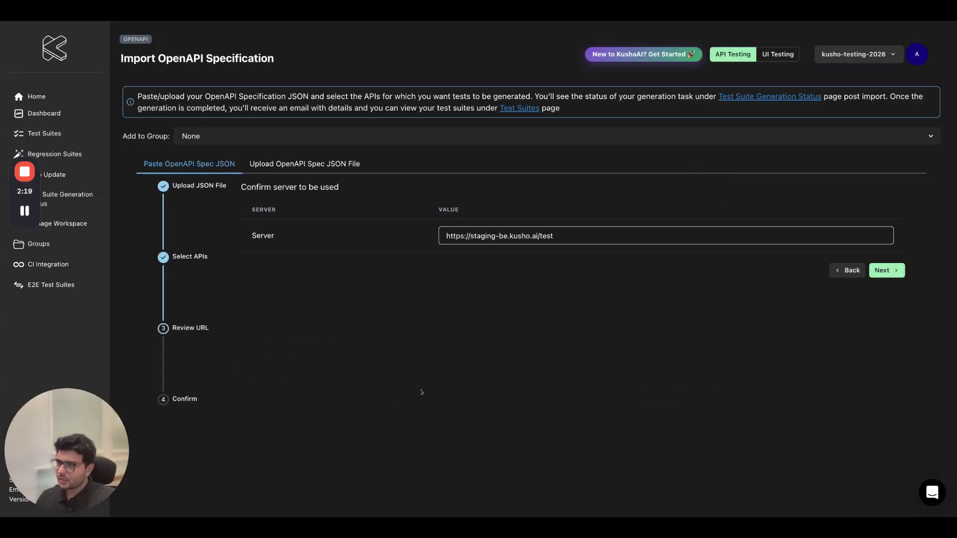
click(885, 271)
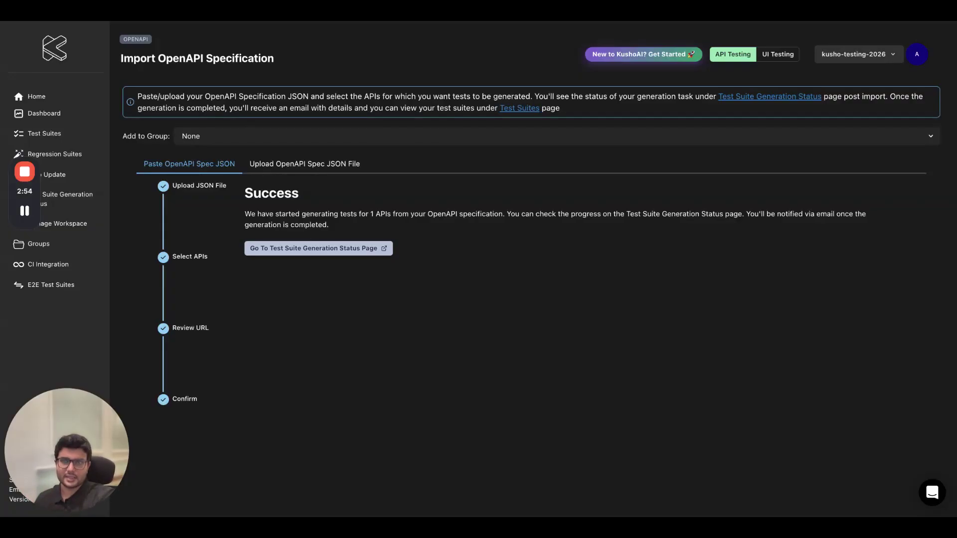
click(346, 250)
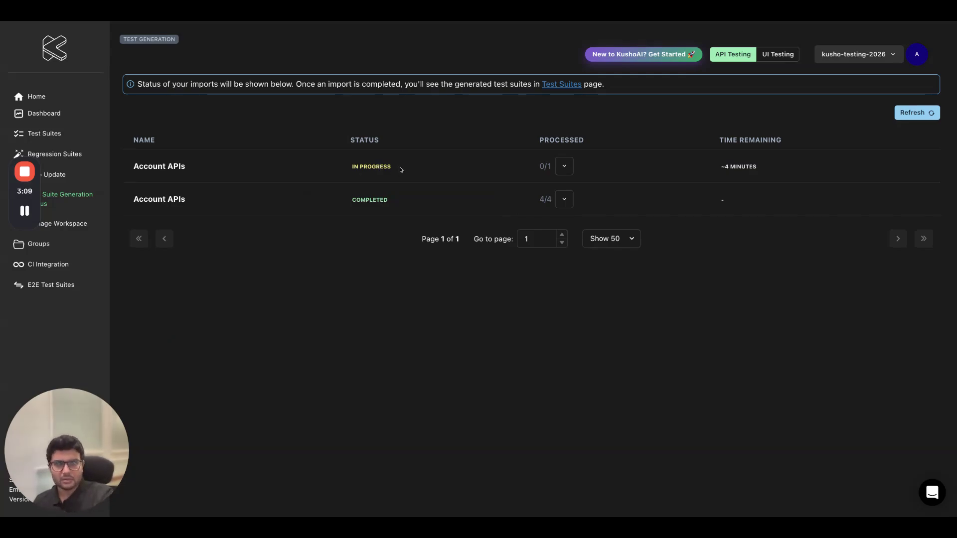
Step: Open the existing [FinTech] Create Account test suite and look through its functional tests
click(44, 134)
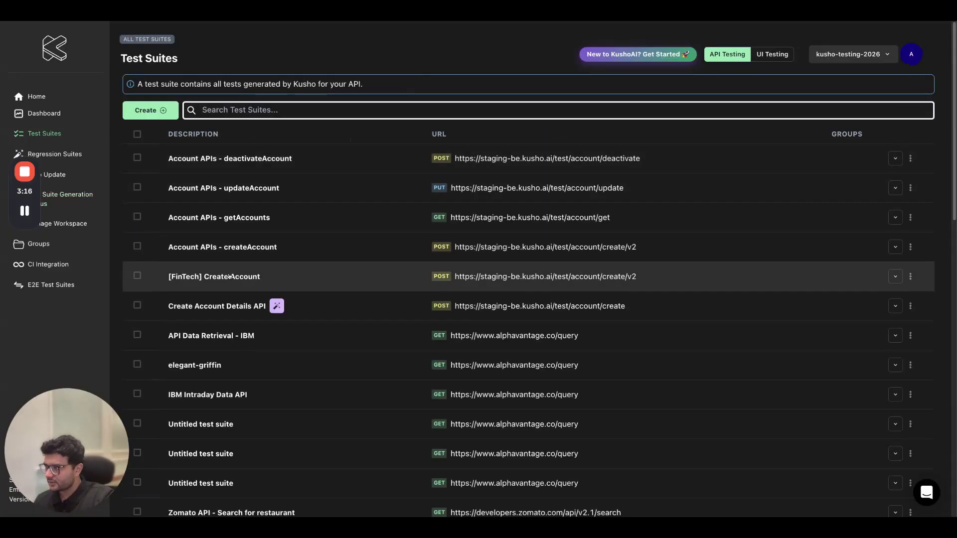
click(227, 276)
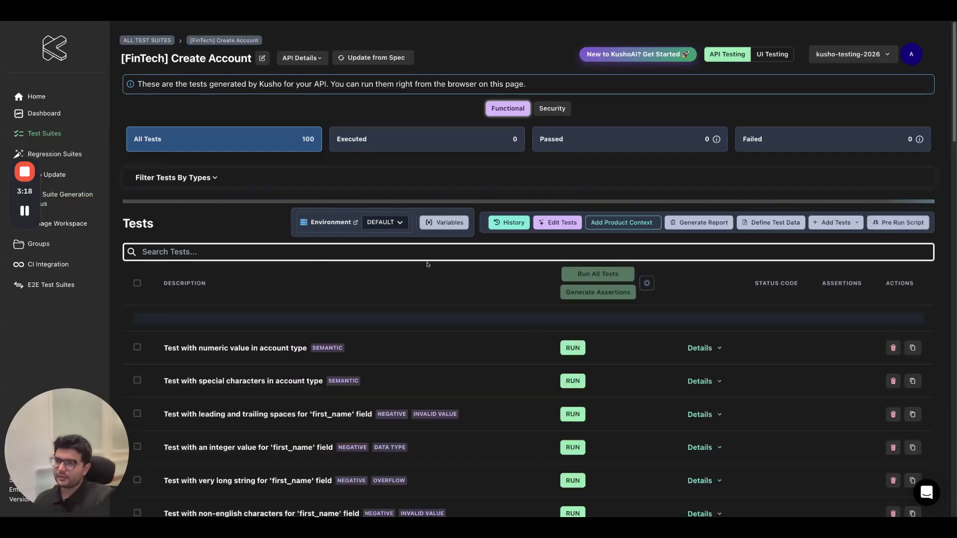
scroll(427, 259, down, 2)
scroll(428, 260, down, 3)
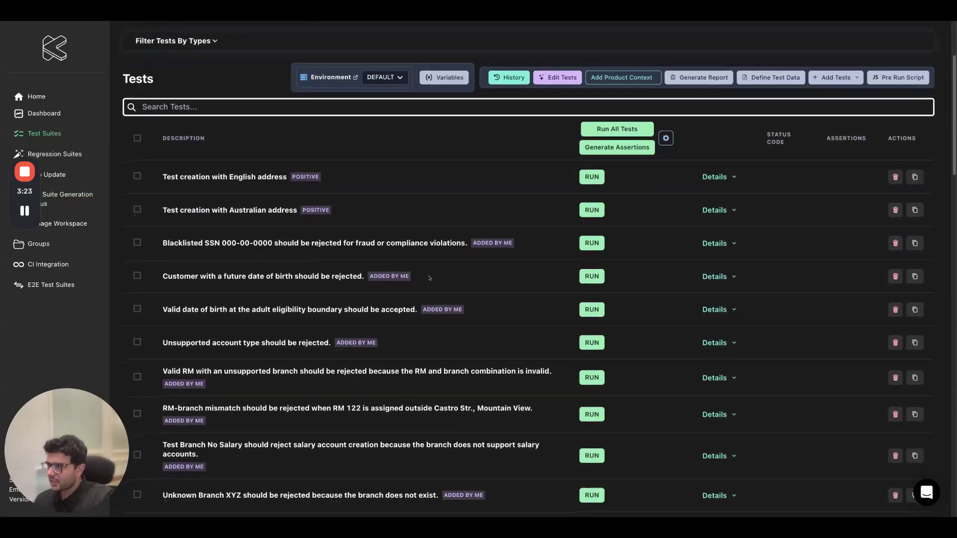
scroll(425, 278, down, 3)
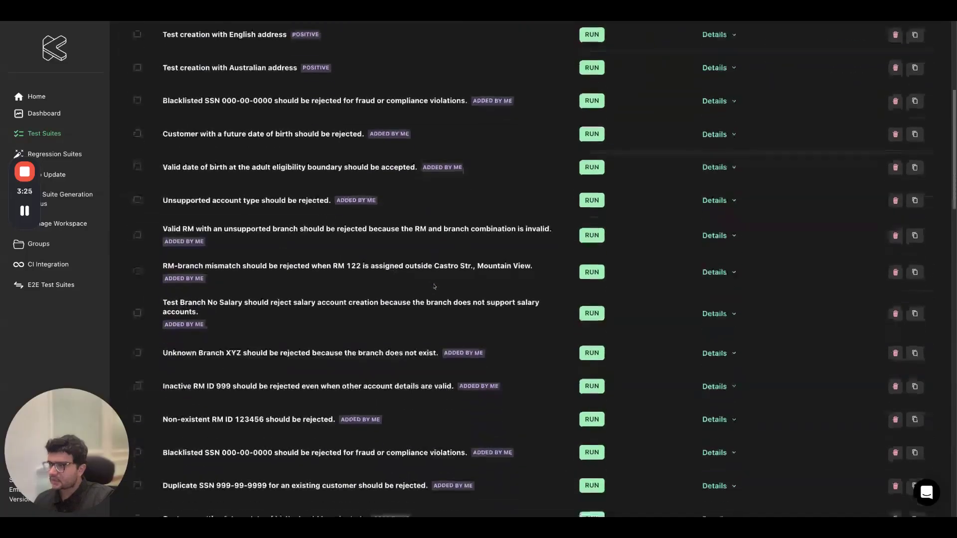
scroll(463, 263, up, 7)
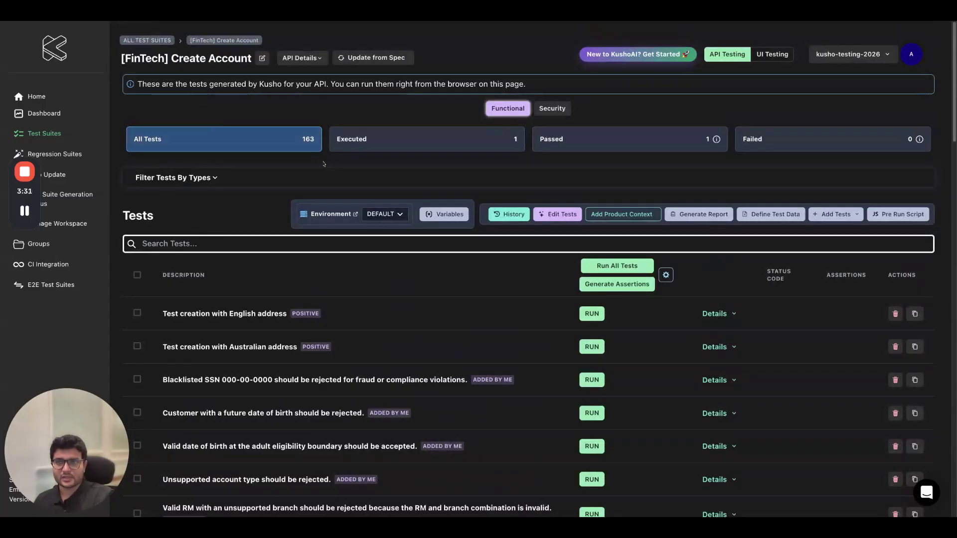
Step: Filter the suite's tests by type to show only the Positive ones
click(223, 186)
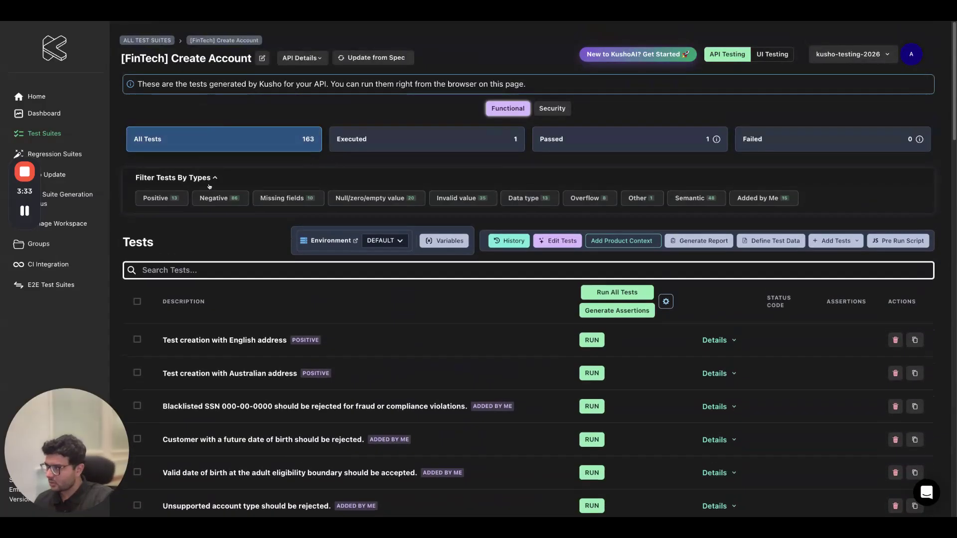
click(165, 199)
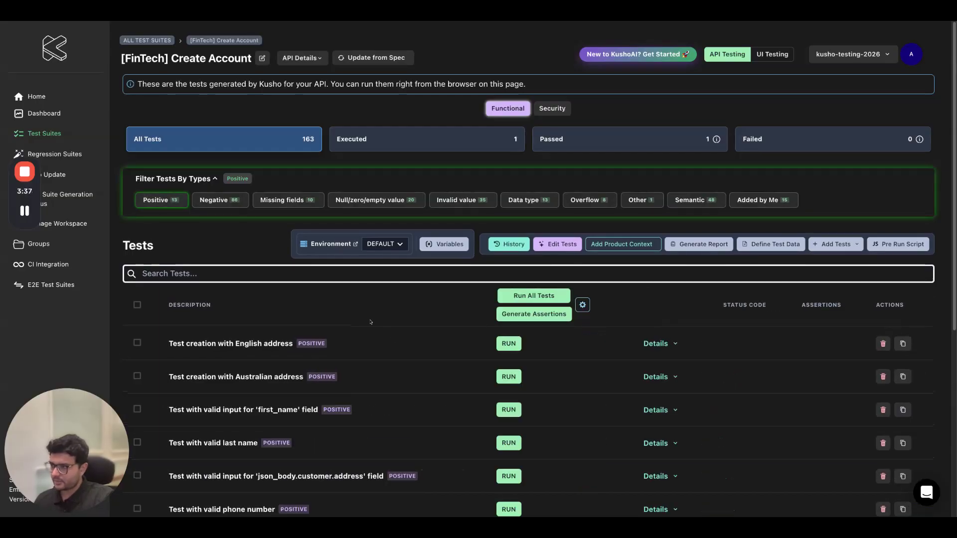
Step: Look through the Positive tests, and filter by Negative, Missing fields, Null/zero/empty value, Invalid value, Data type, Overflow and Semantic in turn
scroll(393, 339, down, 1)
scroll(410, 306, down, 4)
scroll(244, 189, up, 5)
click(219, 200)
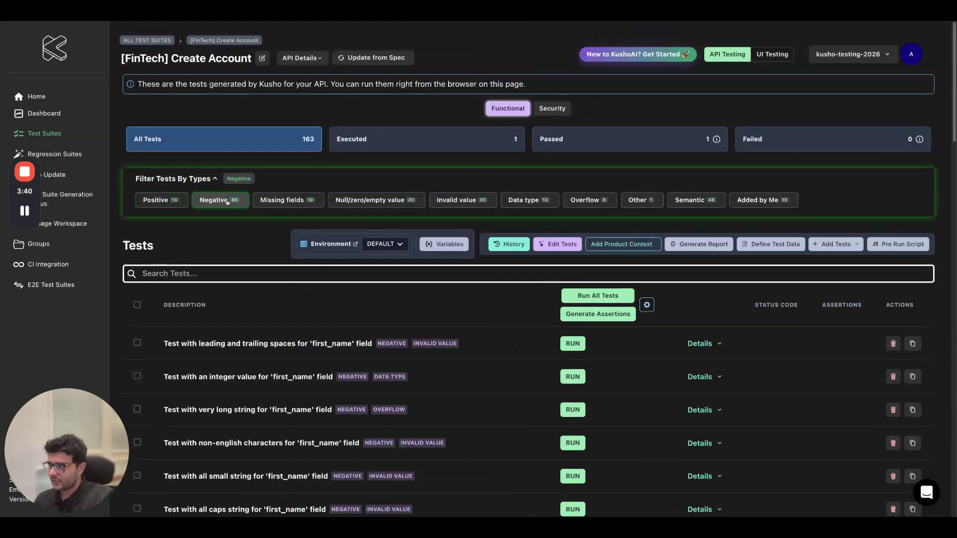
click(294, 201)
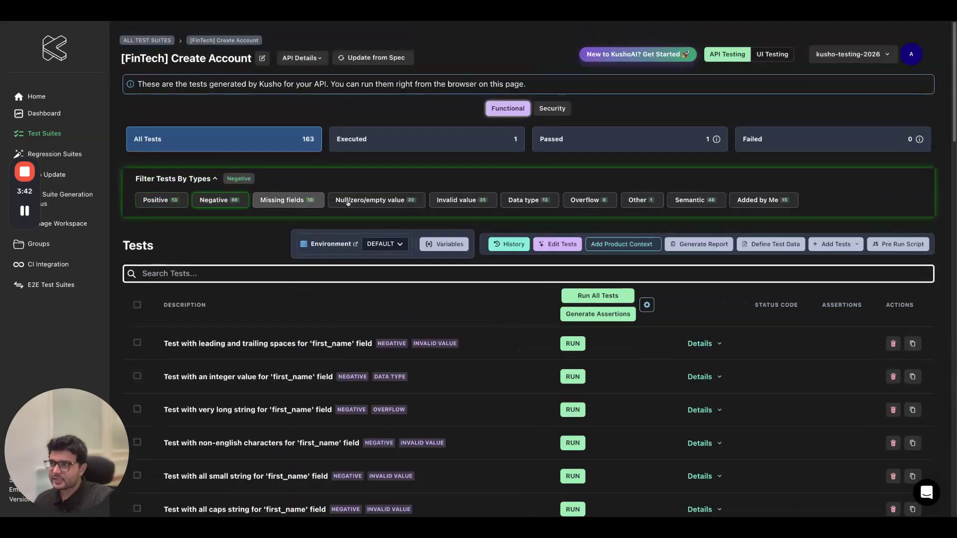
click(379, 201)
click(457, 200)
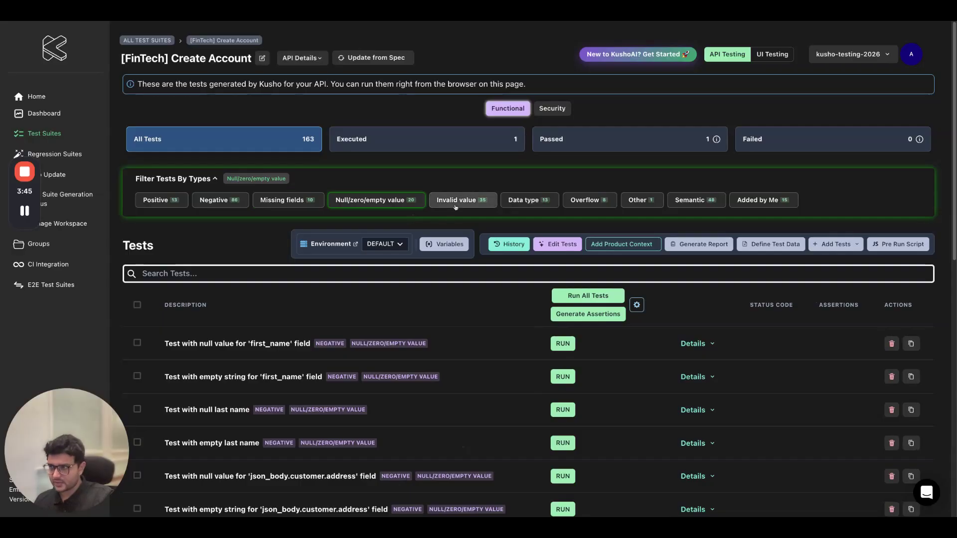
click(524, 201)
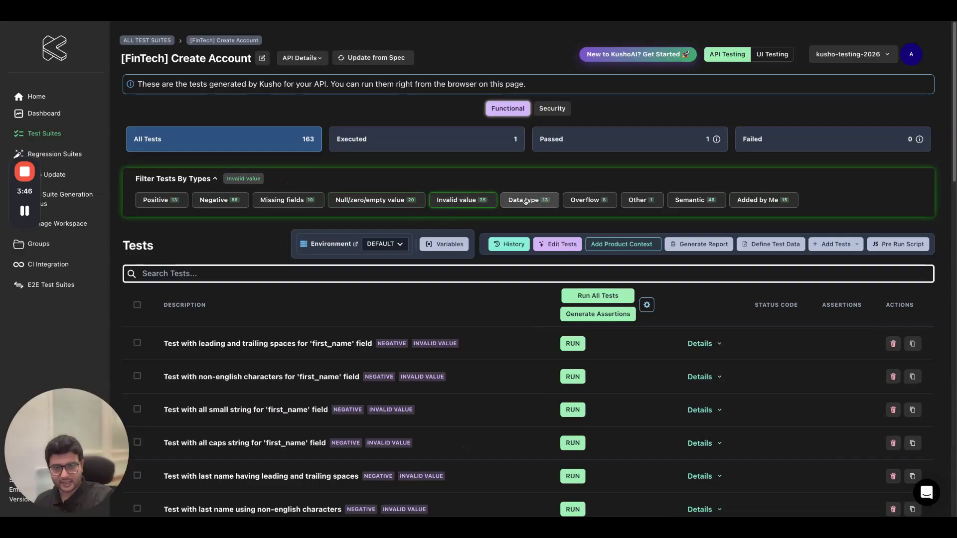
click(584, 204)
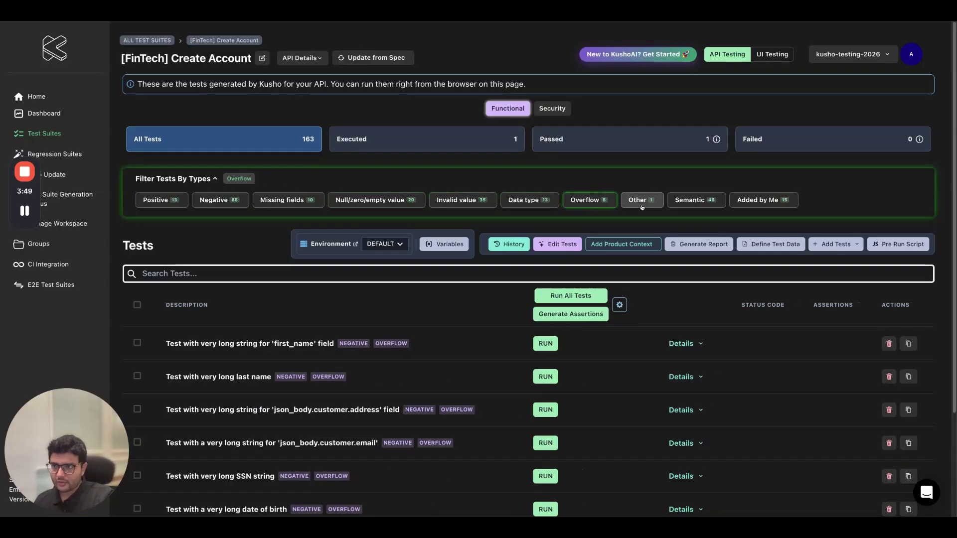
click(692, 205)
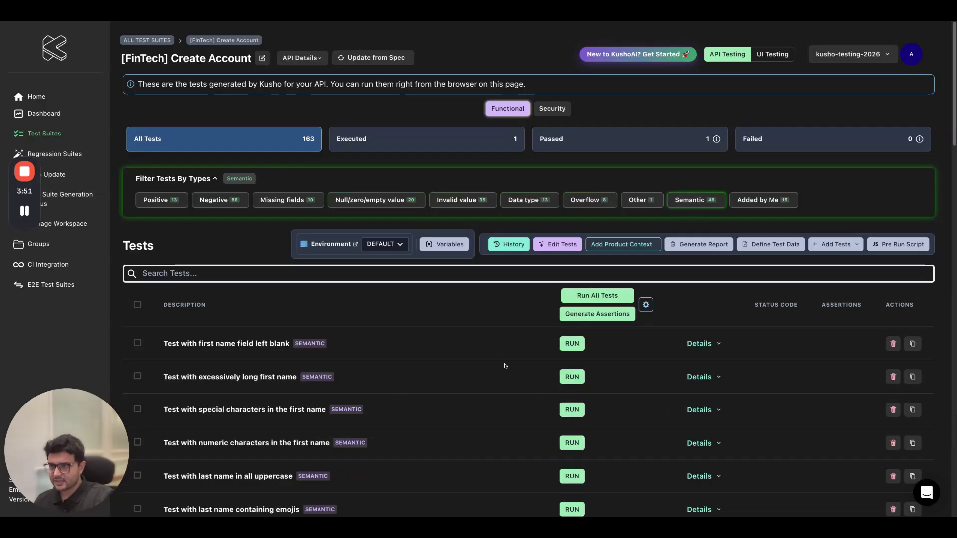
Step: Clear the type filter, search the suite's functional tests for "ssn" and look through the matching tests
click(167, 201)
click(167, 201)
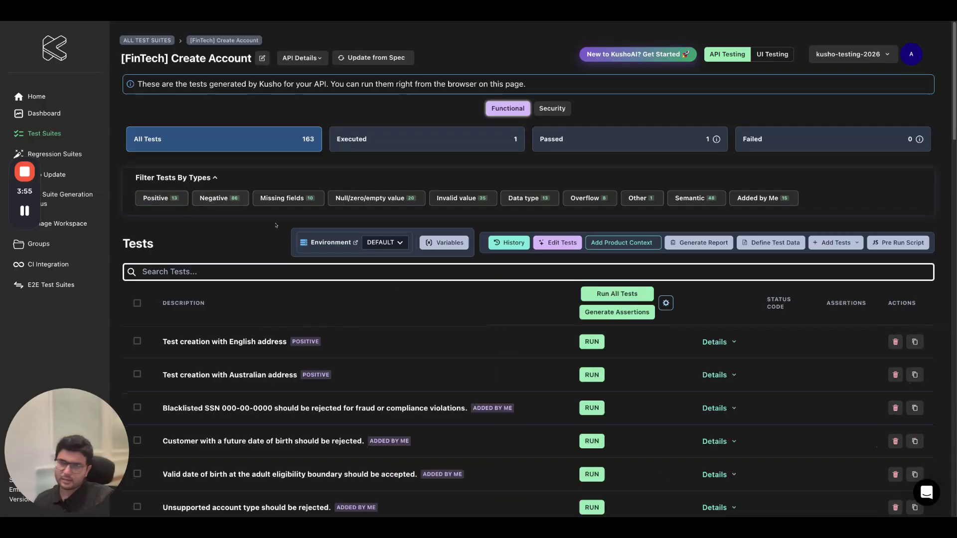
click(221, 271)
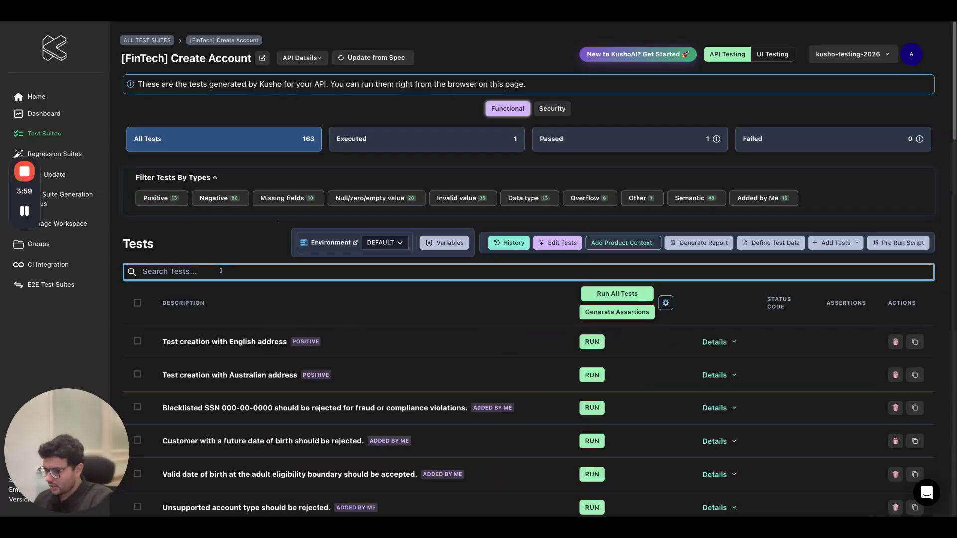
text(ssn)
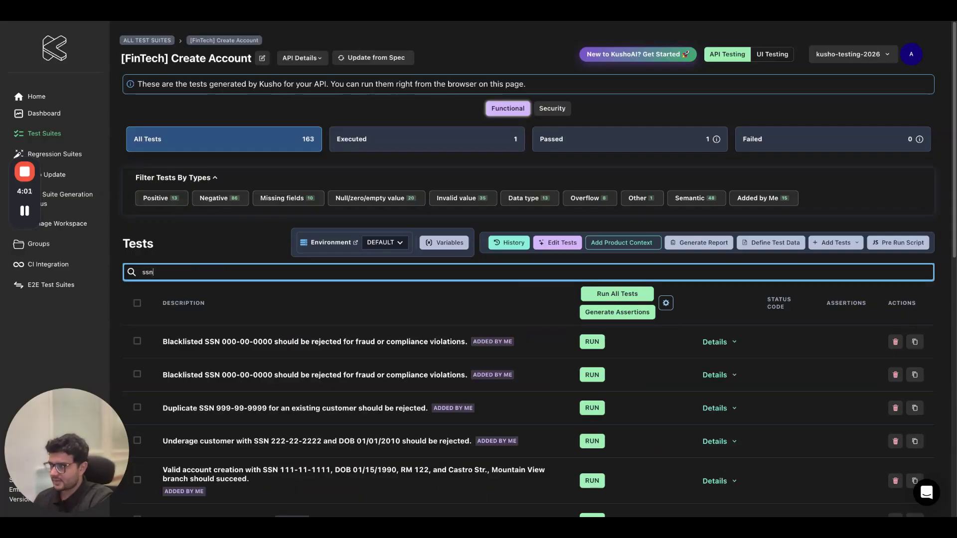
scroll(368, 328, down, 1)
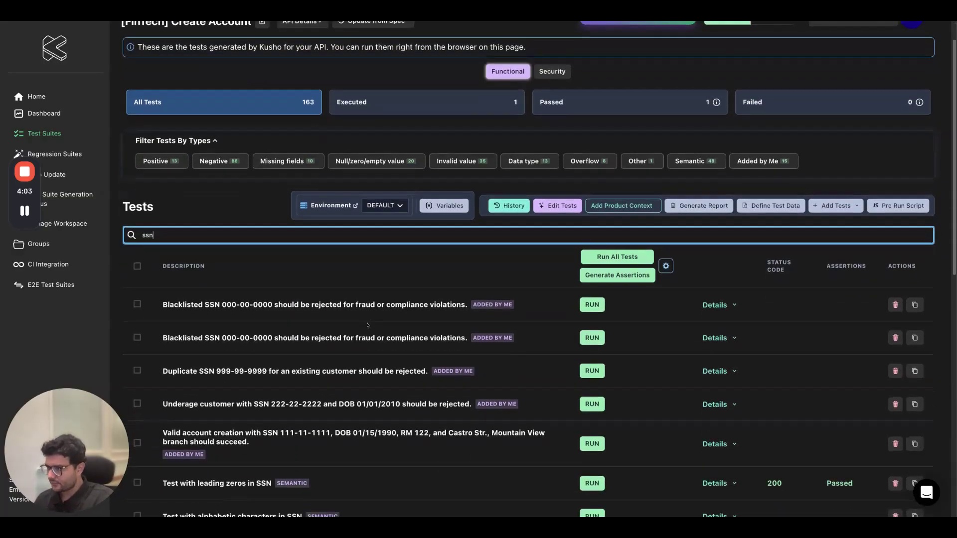
scroll(369, 316, down, 4)
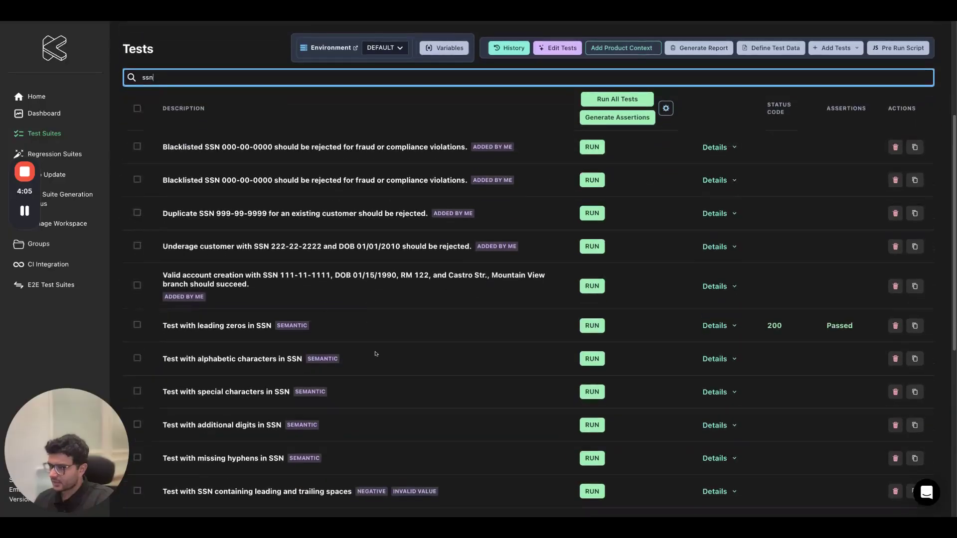
scroll(379, 356, down, 1)
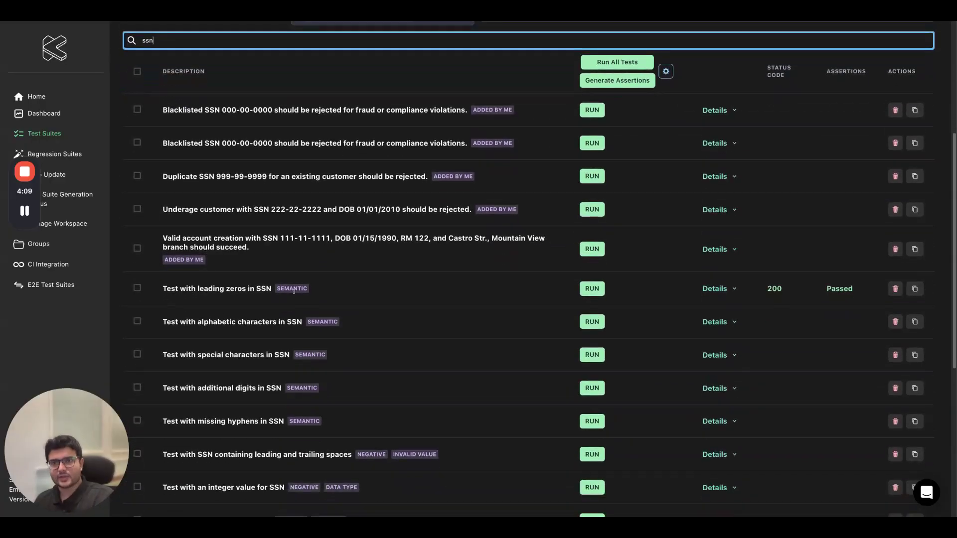
scroll(219, 300, down, 1)
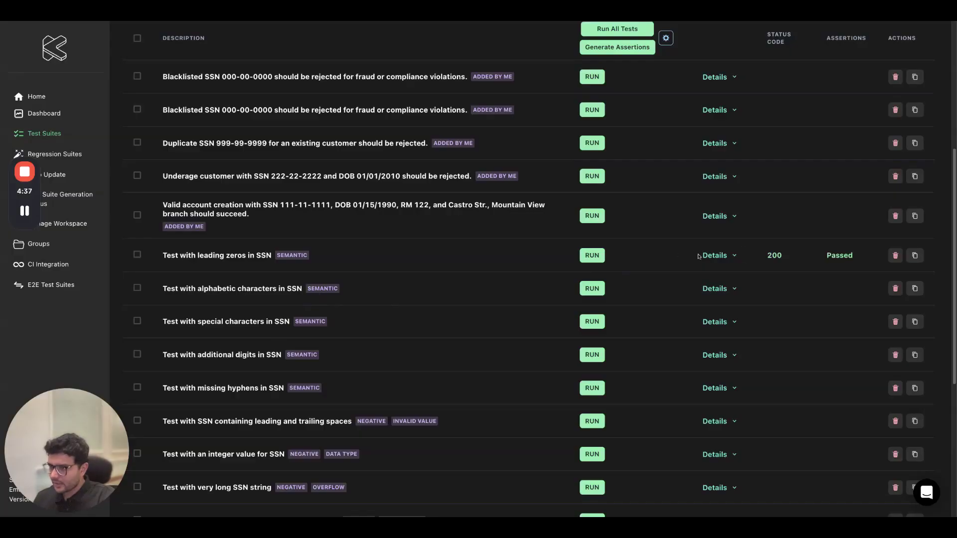
Step: Expand the details of "Test with leading zeros in SSN" and examine its request payload down to the customer's ssn value
click(715, 256)
scroll(265, 324, down, 1)
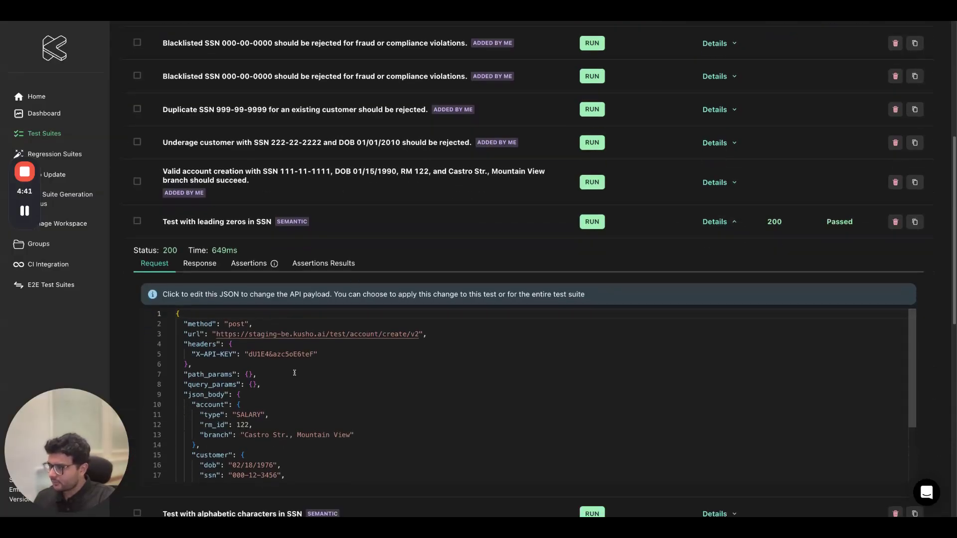
scroll(295, 372, down, 2)
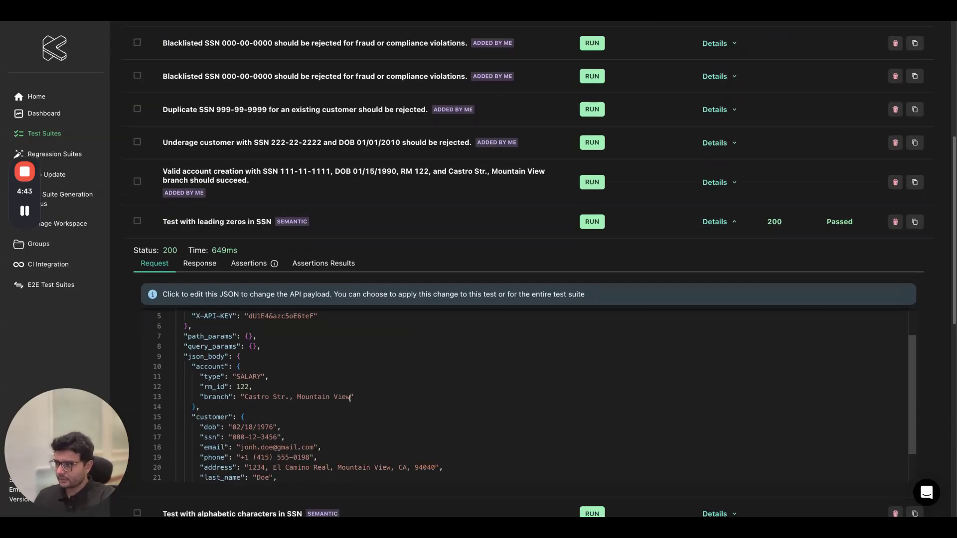
scroll(350, 398, up, 3)
scroll(299, 319, down, 1)
scroll(366, 302, down, 5)
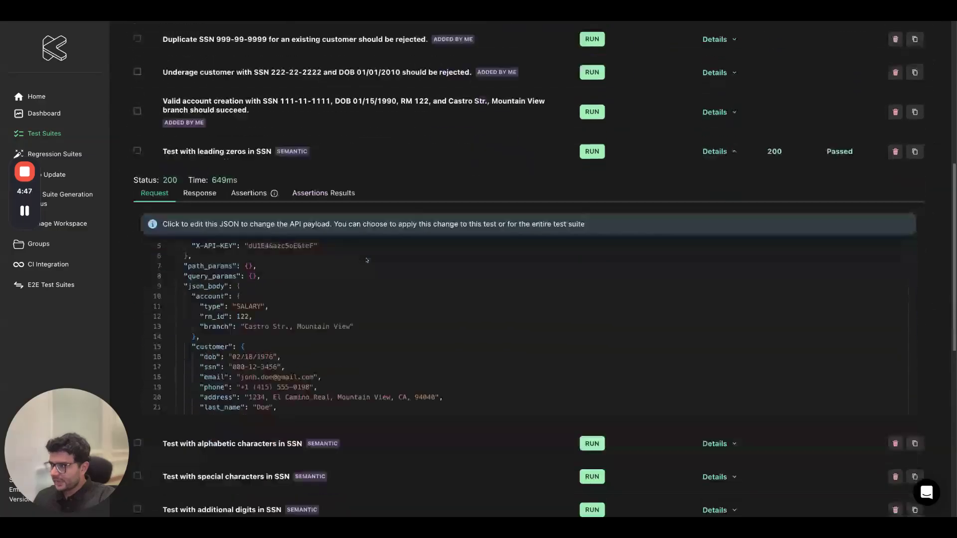
scroll(246, 312, down, 1)
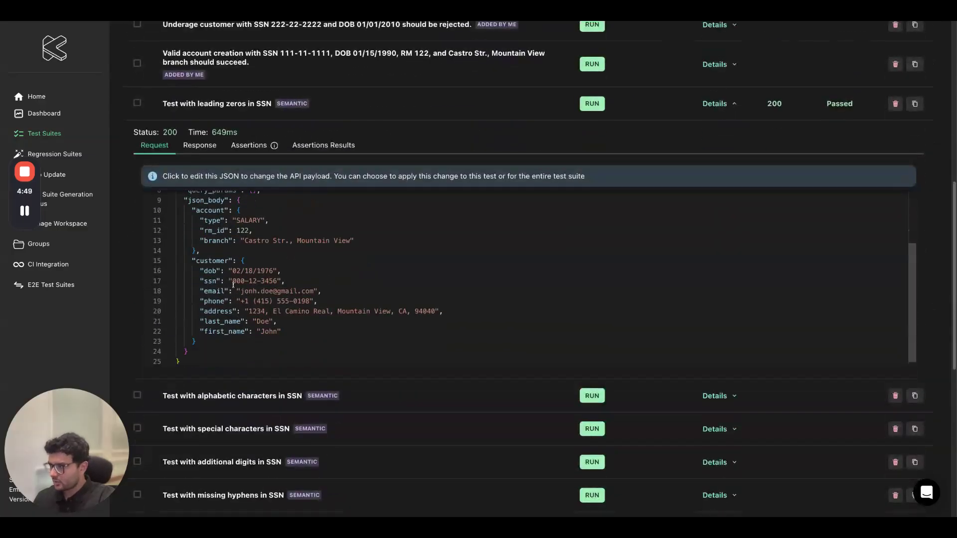
drag(233, 281, 245, 281)
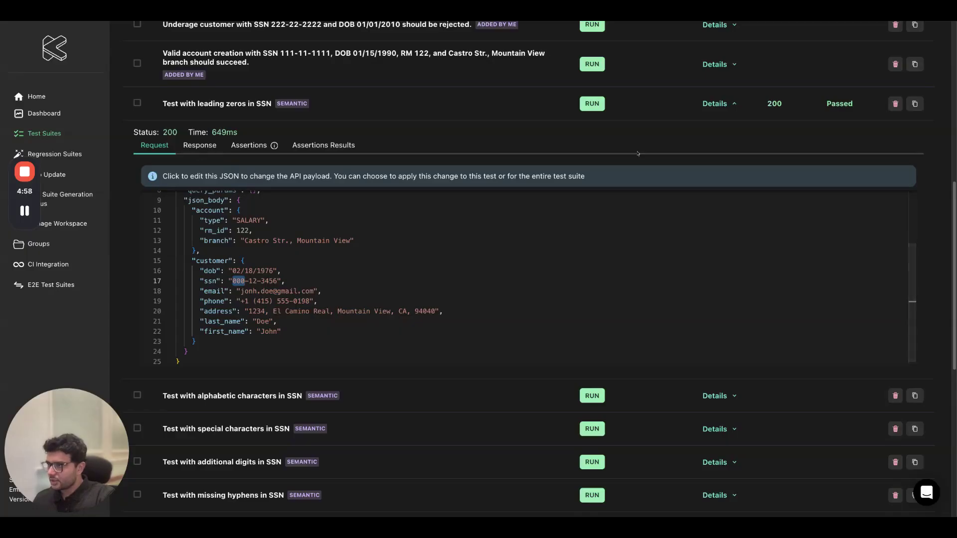
Step: Run "Test with leading zeros in SSN" and review its response, assertions, assertion results and request
click(592, 103)
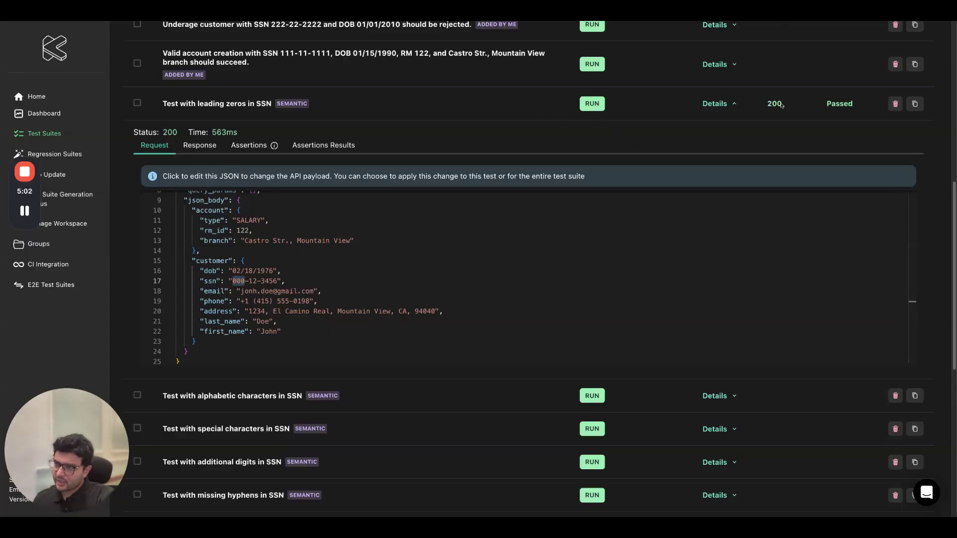
click(189, 150)
click(249, 145)
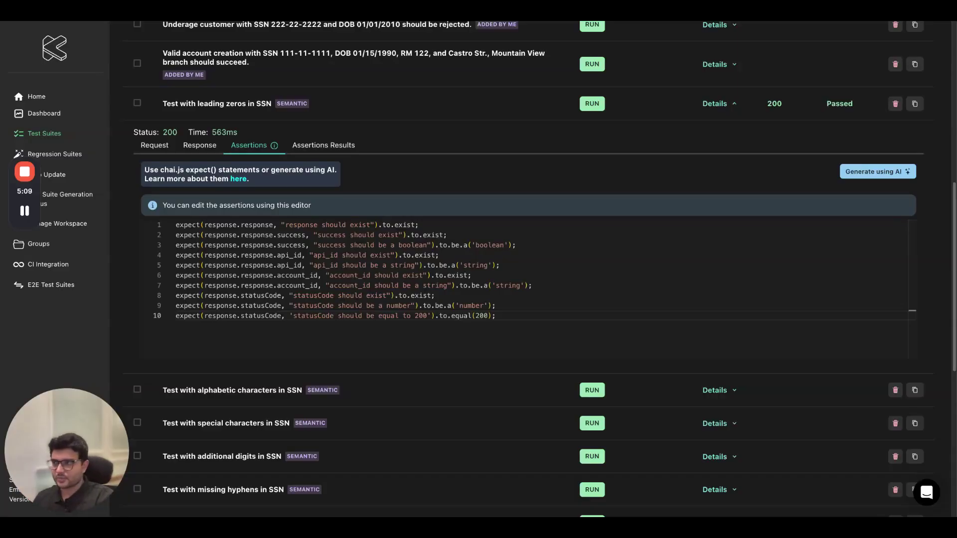
click(326, 149)
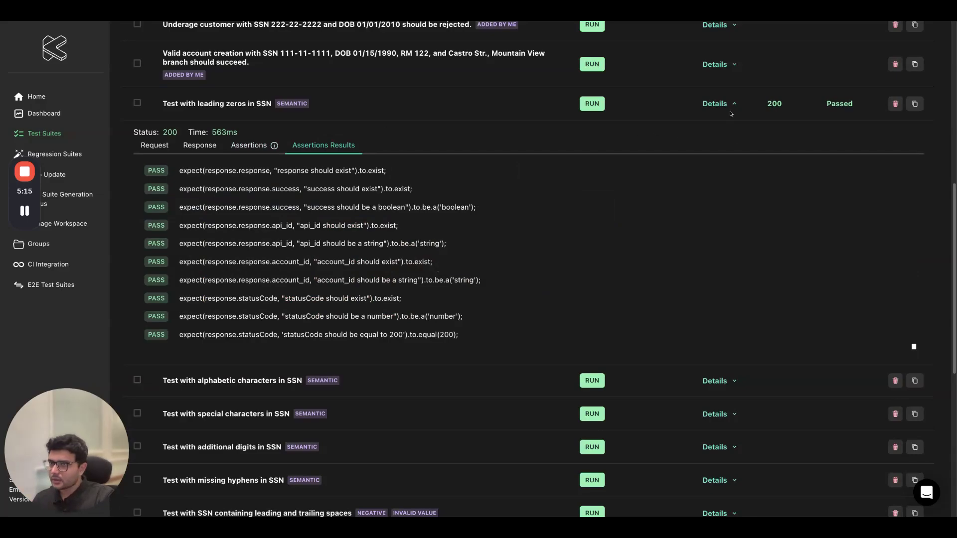
click(155, 147)
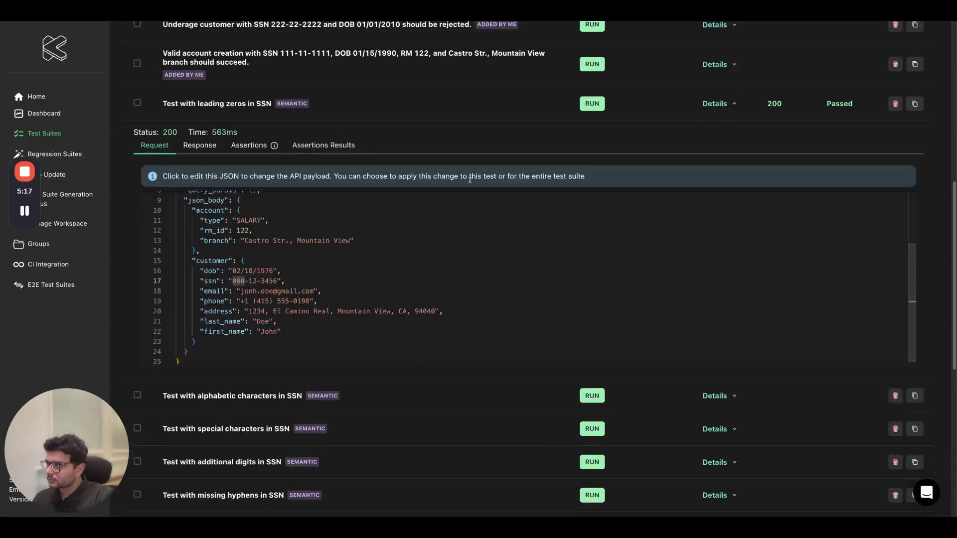
Step: Switch the suite to its Security tests, expand the type filters and look through the injection tests
scroll(349, 369, up, 6)
scroll(349, 369, up, 3)
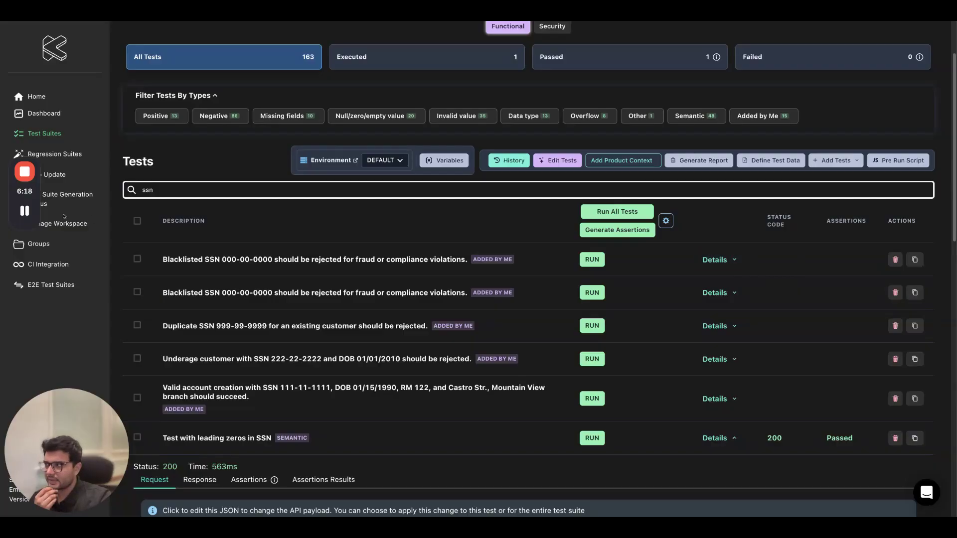
scroll(664, 214, up, 3)
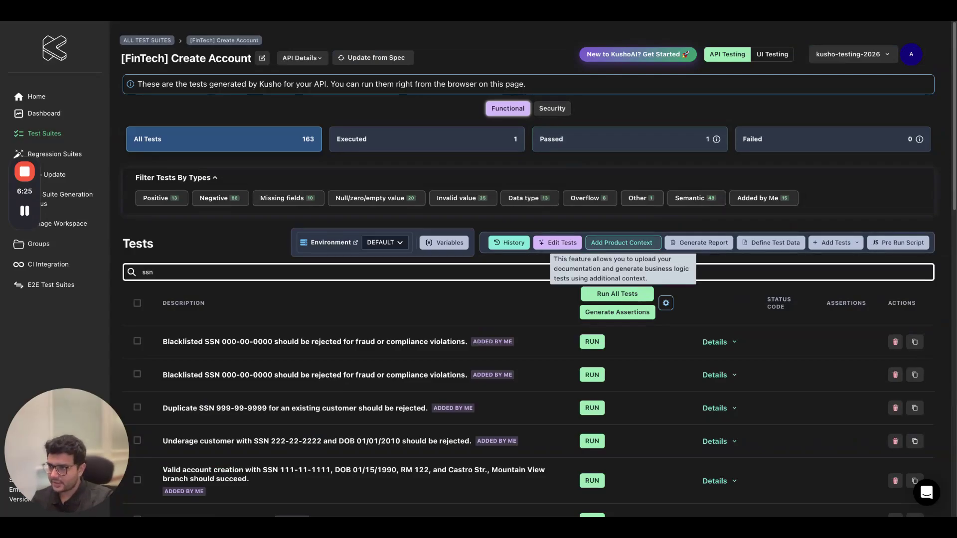
click(621, 243)
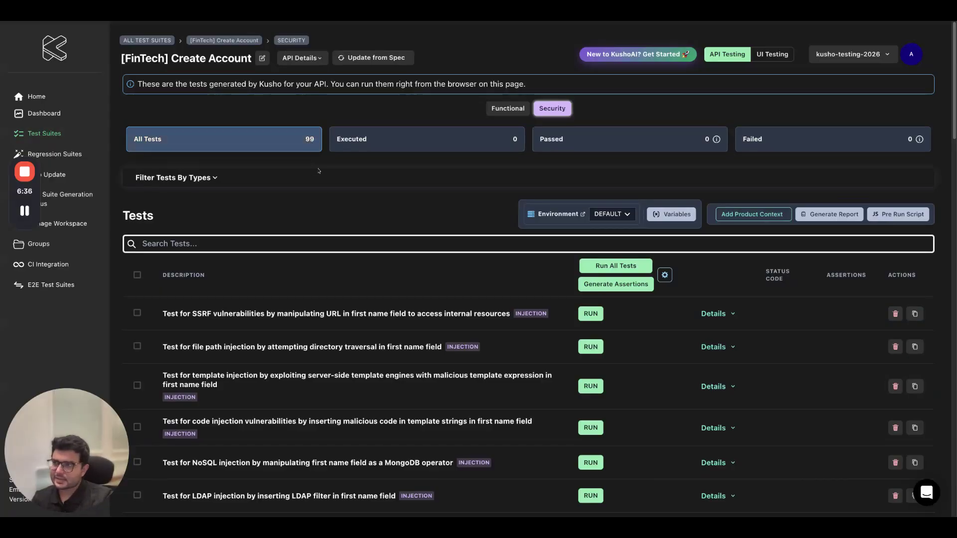
click(190, 178)
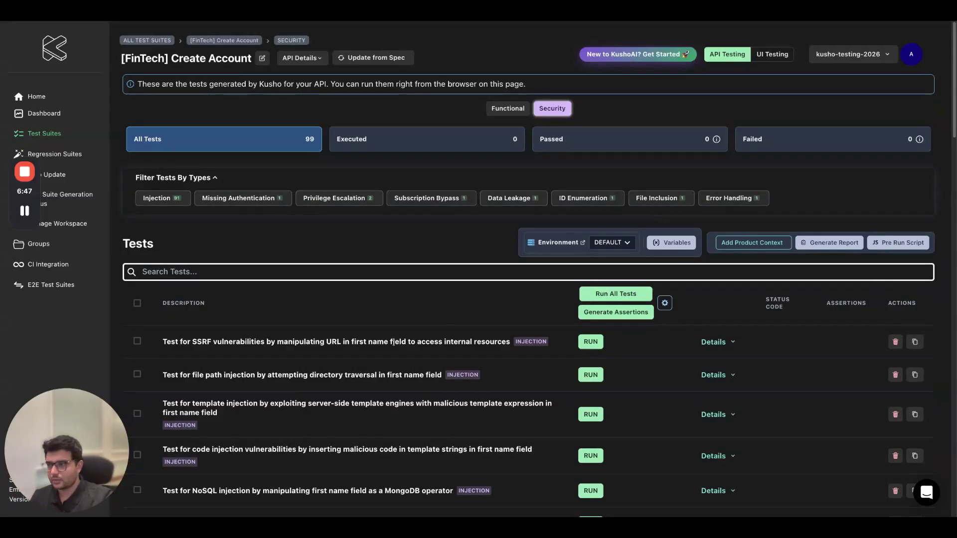
scroll(406, 336, down, 5)
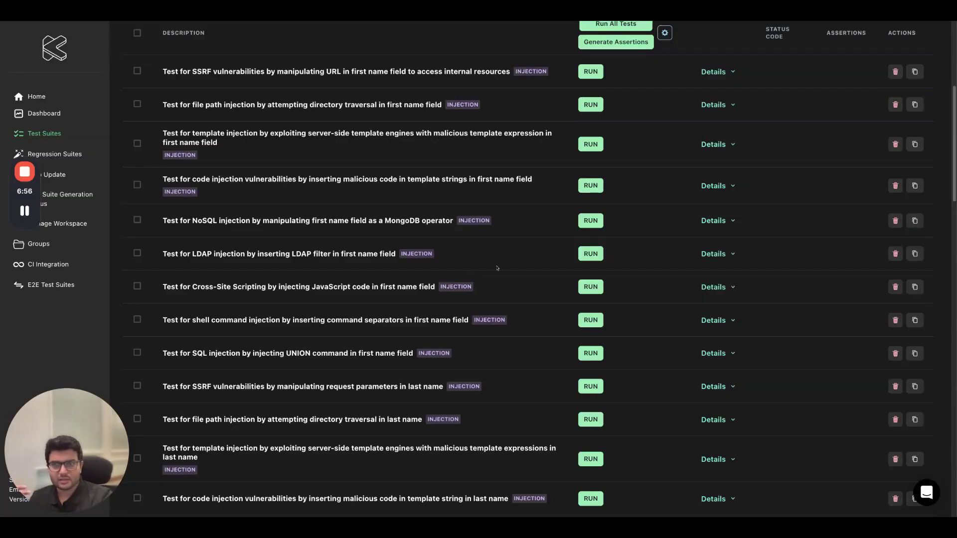
scroll(504, 267, up, 3)
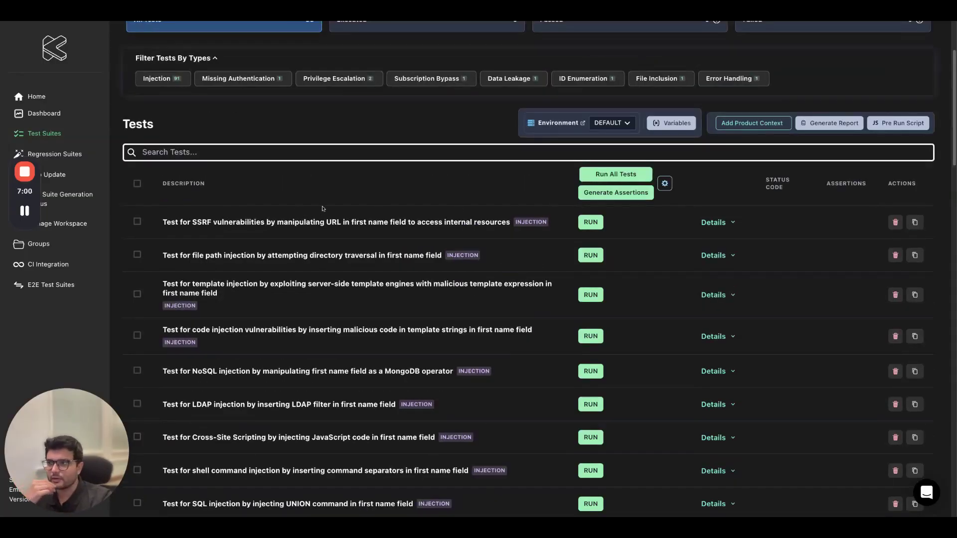
scroll(504, 267, up, 2)
mouse_move(33, 205)
scroll(33, 204, up, 1)
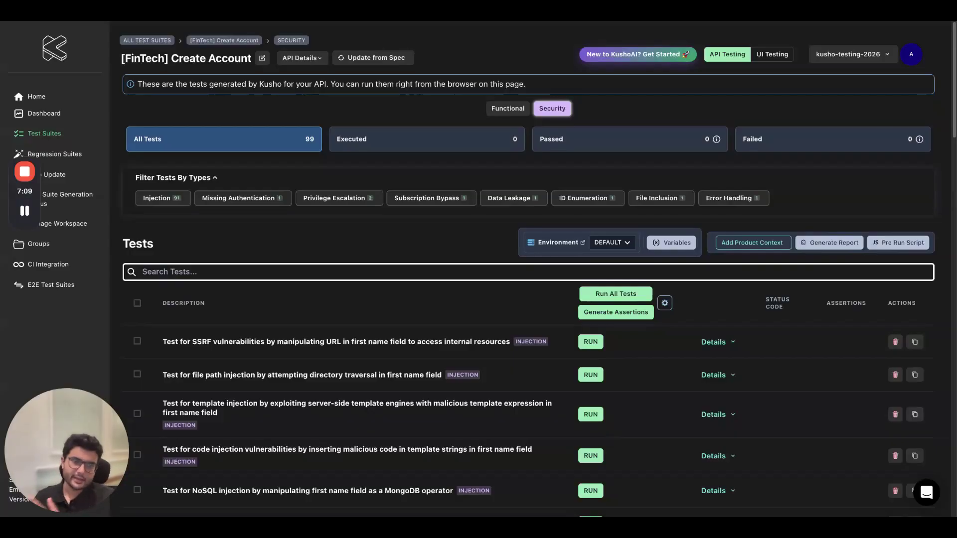
Step: Open the "Test API chain Ingram" workflow from the E2E test suites, and go back to the home page
click(51, 285)
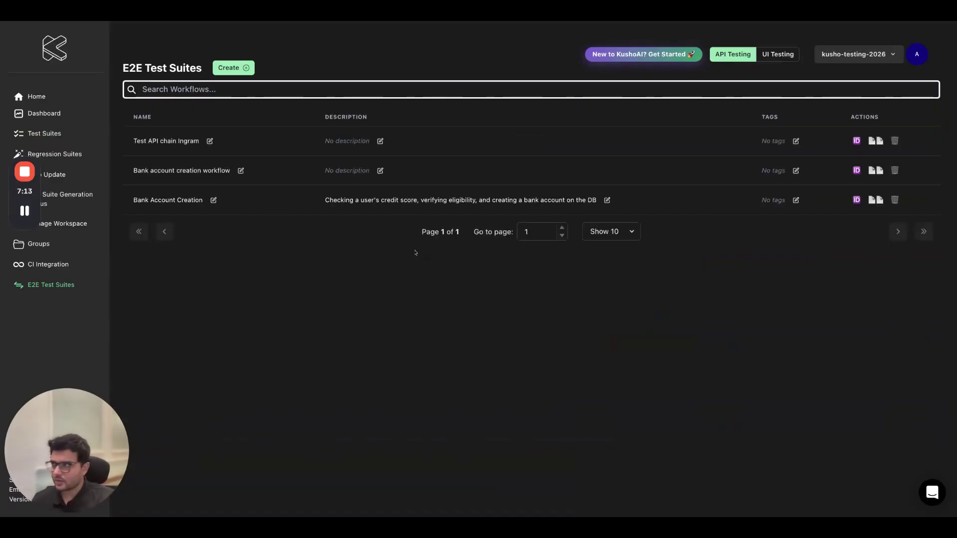
click(207, 145)
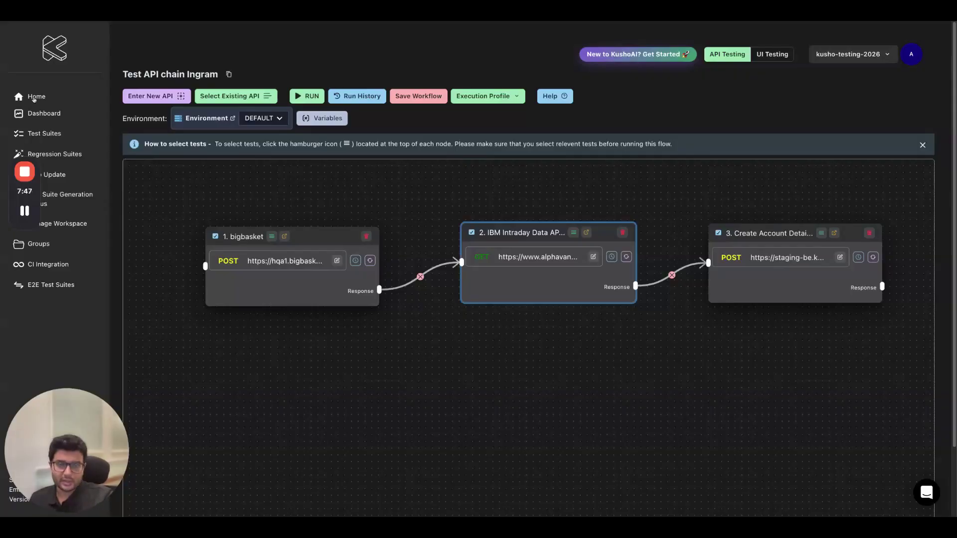
click(34, 98)
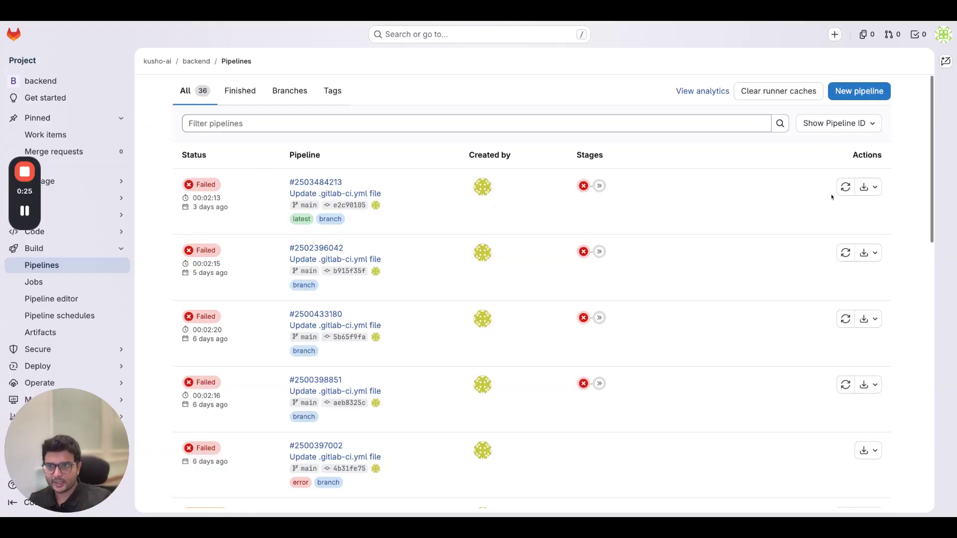
Step: In GitLab, retry the latest failed pipeline of the backend project and open its list of jobs
click(846, 188)
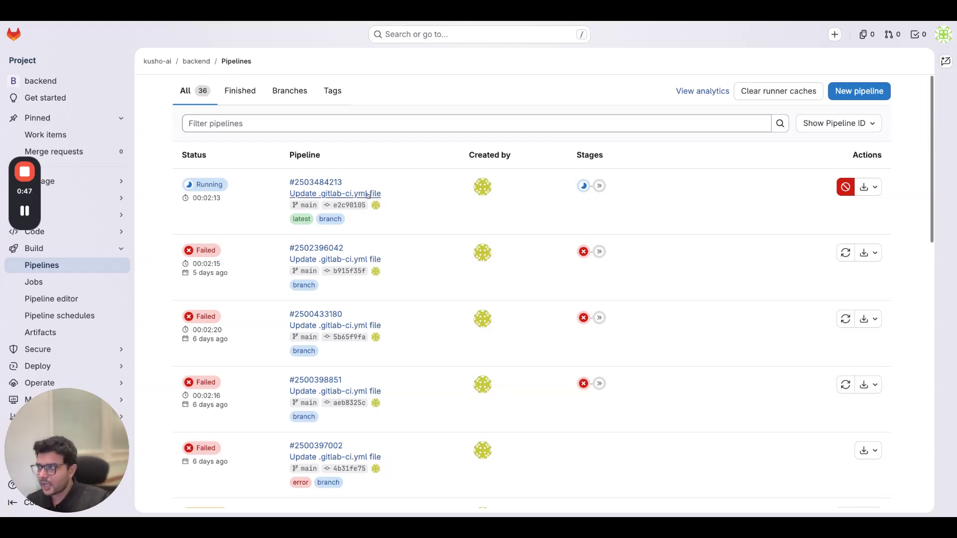
click(319, 183)
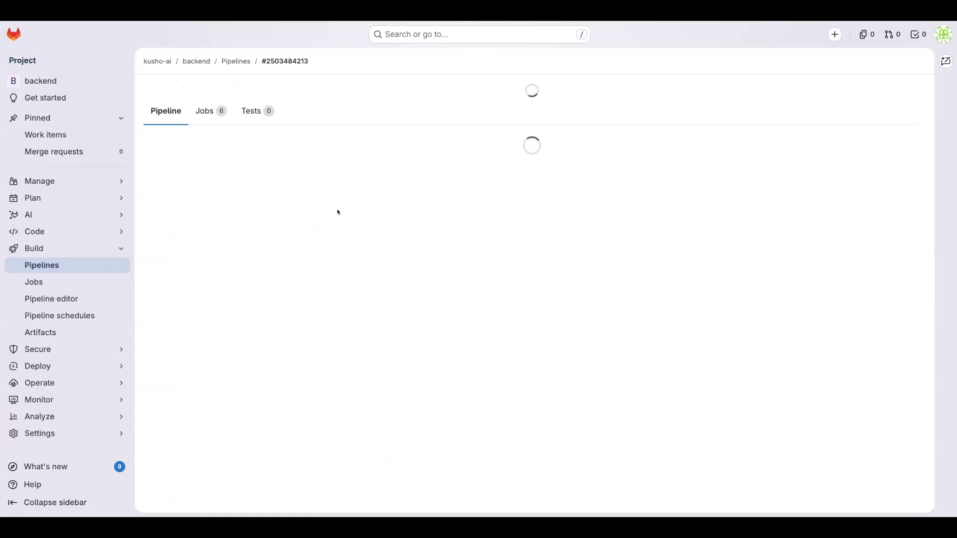
click(215, 198)
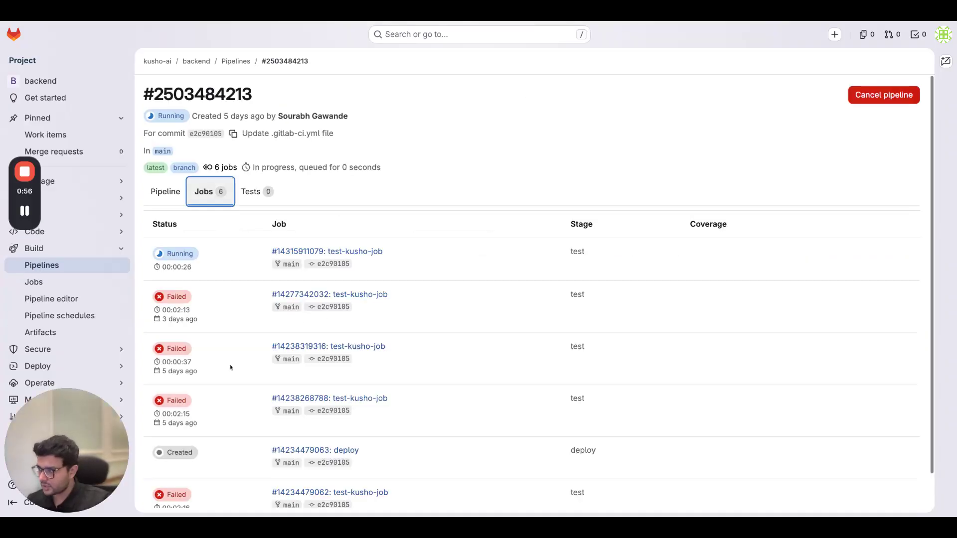
Step: Open the oldest failed test-kusho-job and review its log from the runner setup through to the pass rate in the closing summary
scroll(231, 367, down, 1)
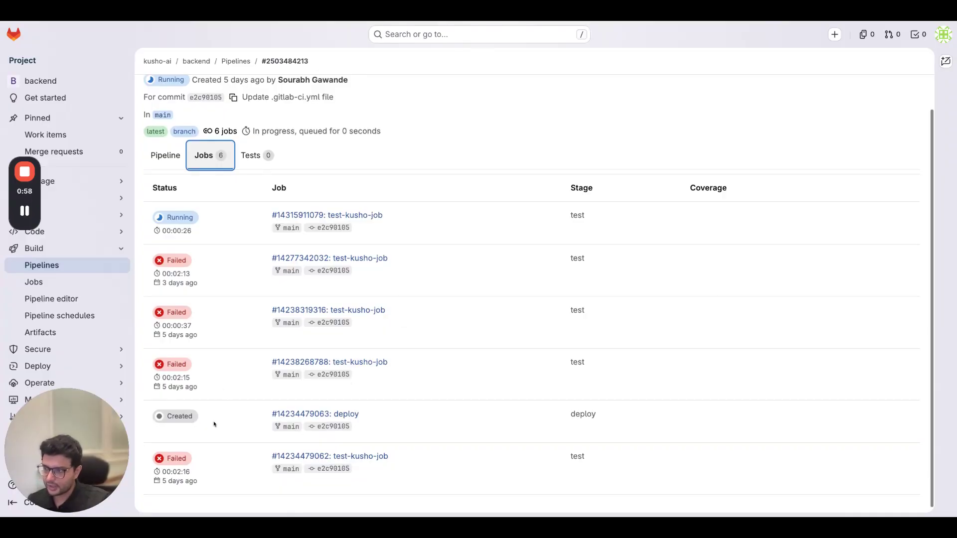
click(175, 461)
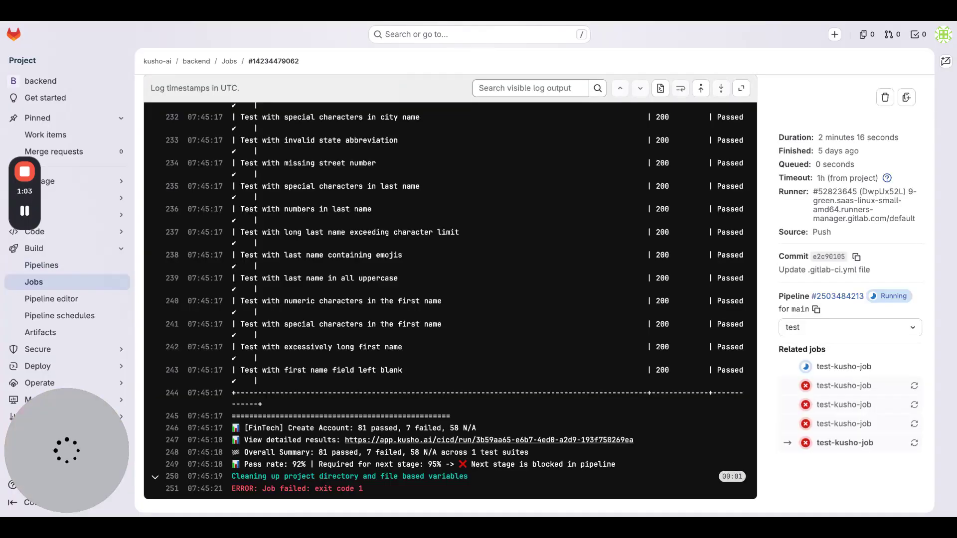
scroll(518, 301, up, 10)
scroll(519, 300, up, 15)
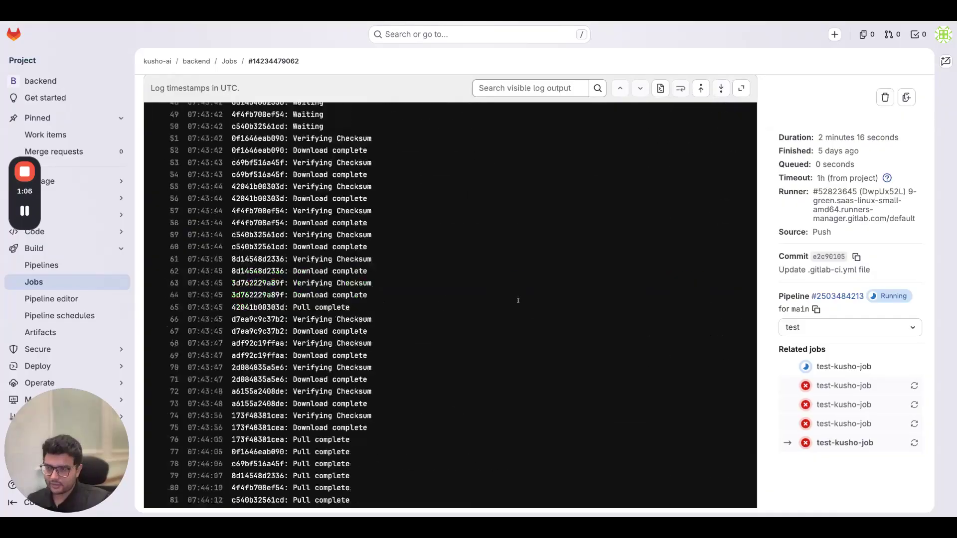
scroll(535, 315, down, 1)
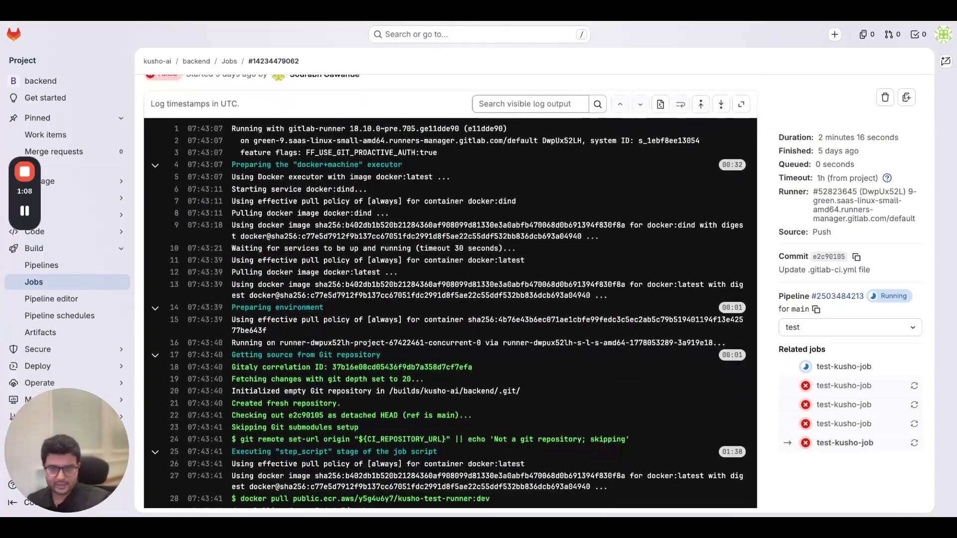
scroll(535, 316, down, 15)
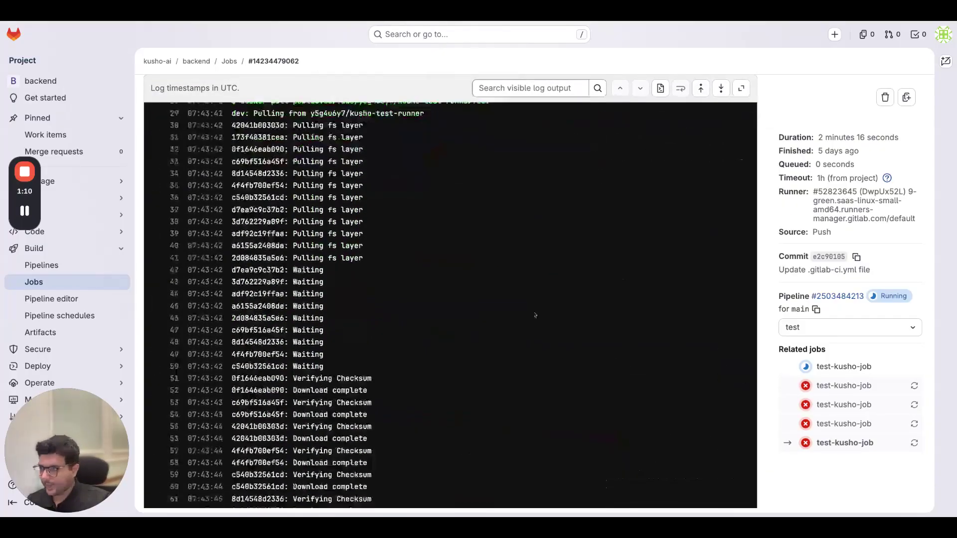
scroll(535, 316, down, 20)
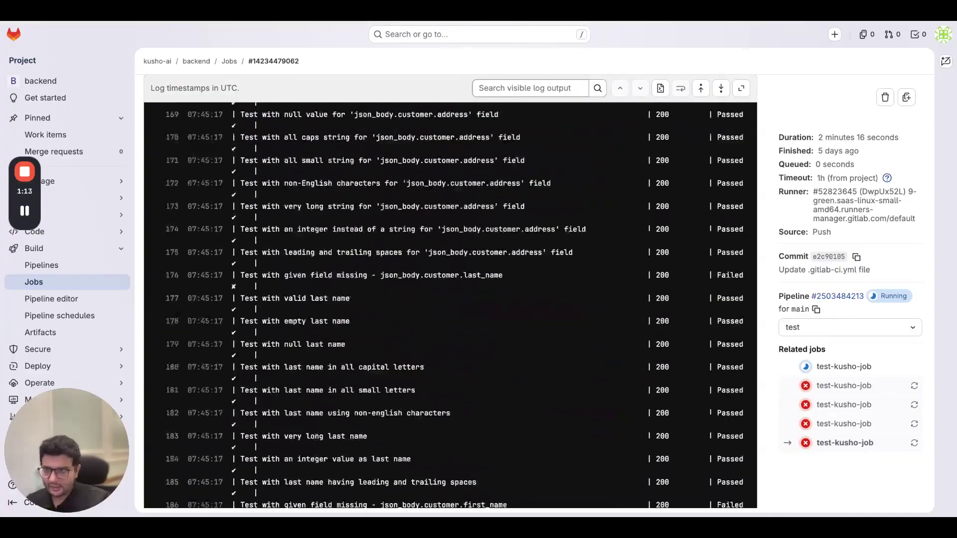
scroll(331, 466, down, 2)
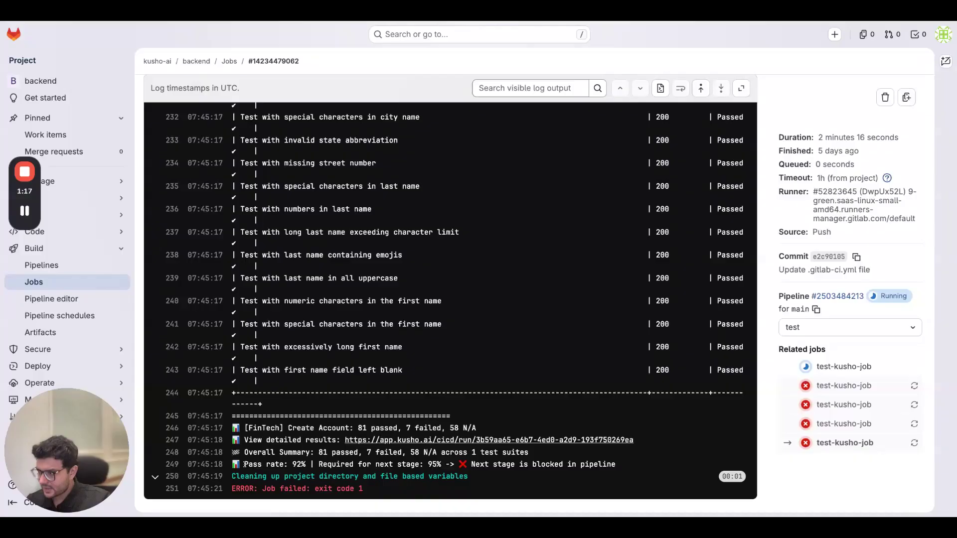
drag(244, 464, 429, 464)
click(447, 465)
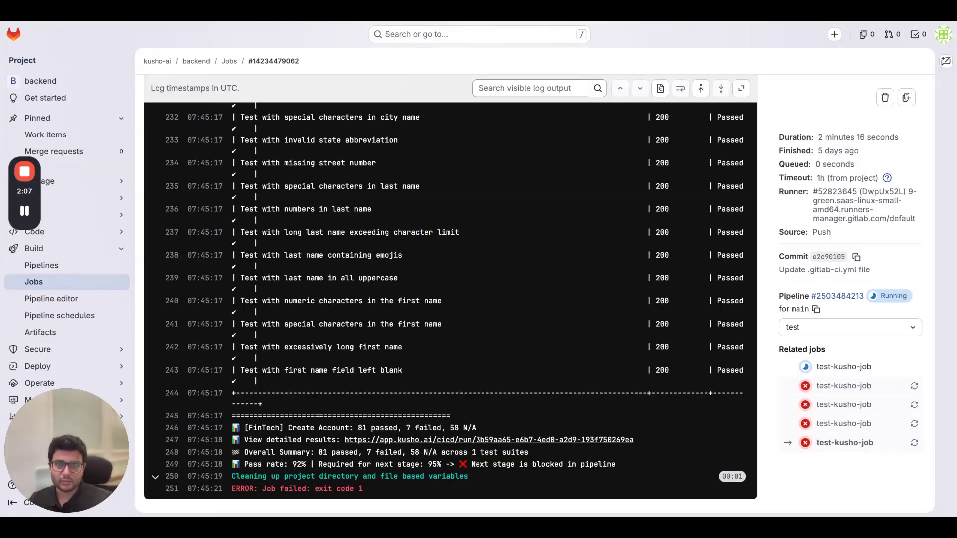
Step: Examine the test results in the job log, including the missing json_body.customer.first_name test, and open the linked detailed run results in KushoAI
scroll(610, 372, up, 4)
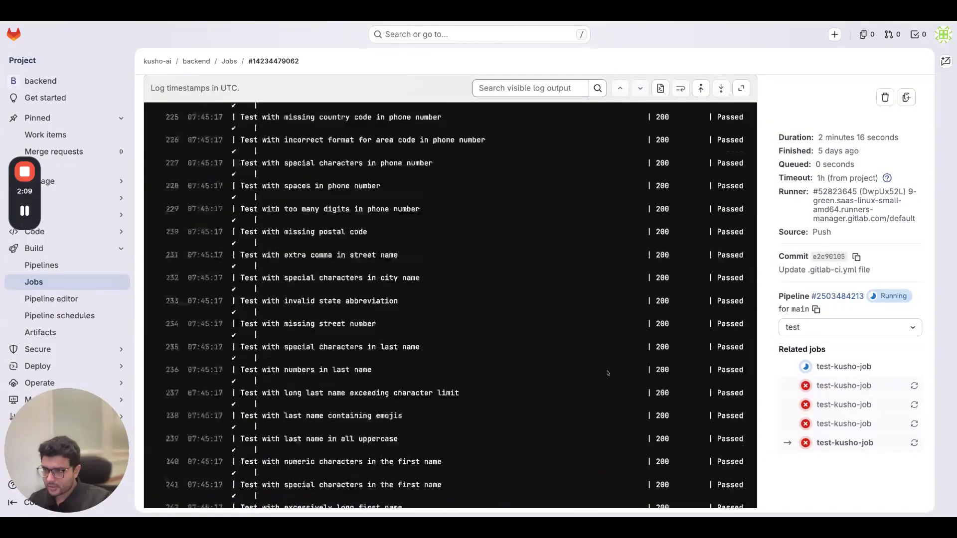
scroll(732, 356, up, 7)
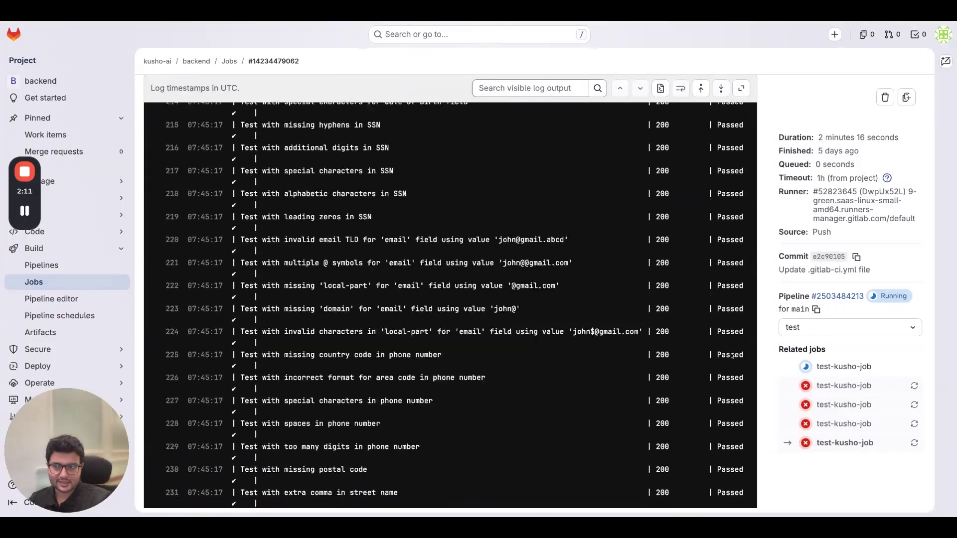
scroll(703, 368, up, 8)
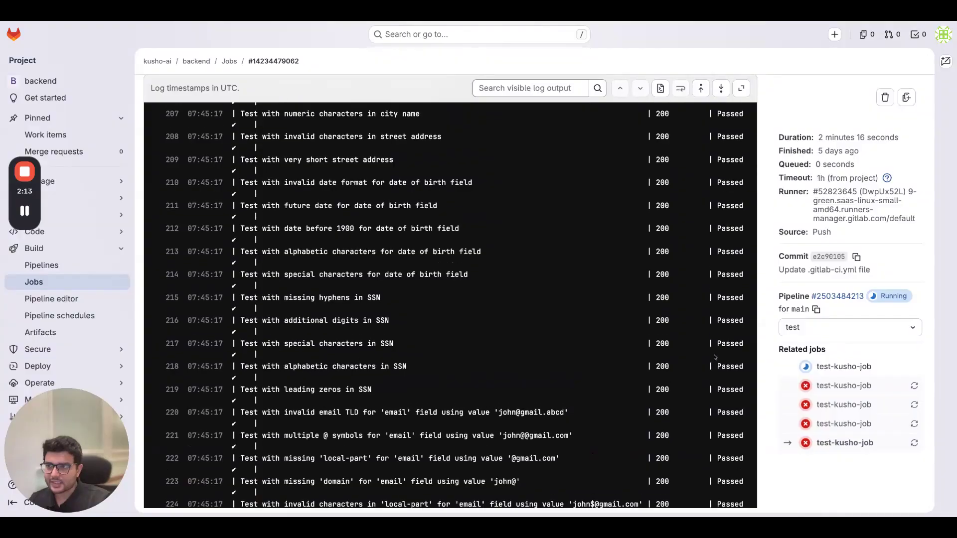
scroll(715, 357, up, 10)
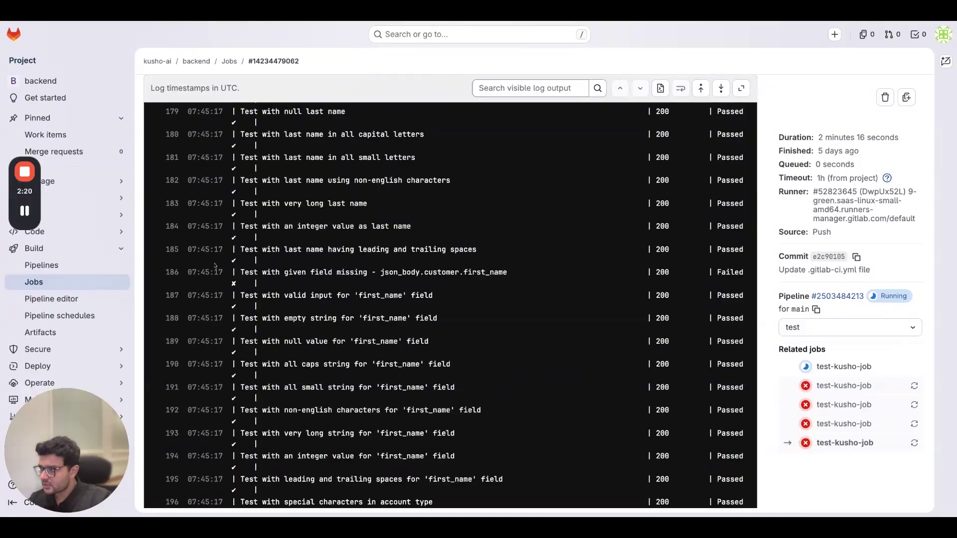
drag(239, 273, 508, 280)
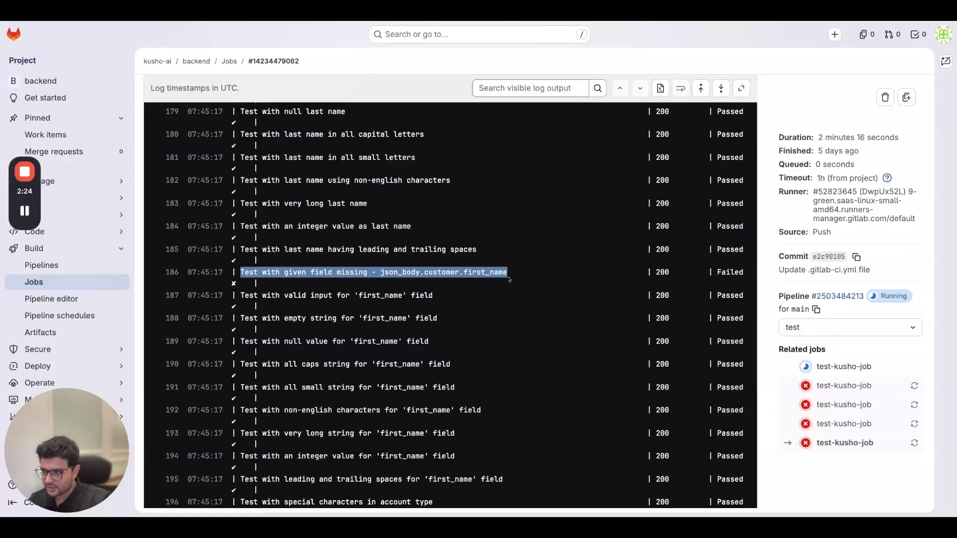
click(552, 274)
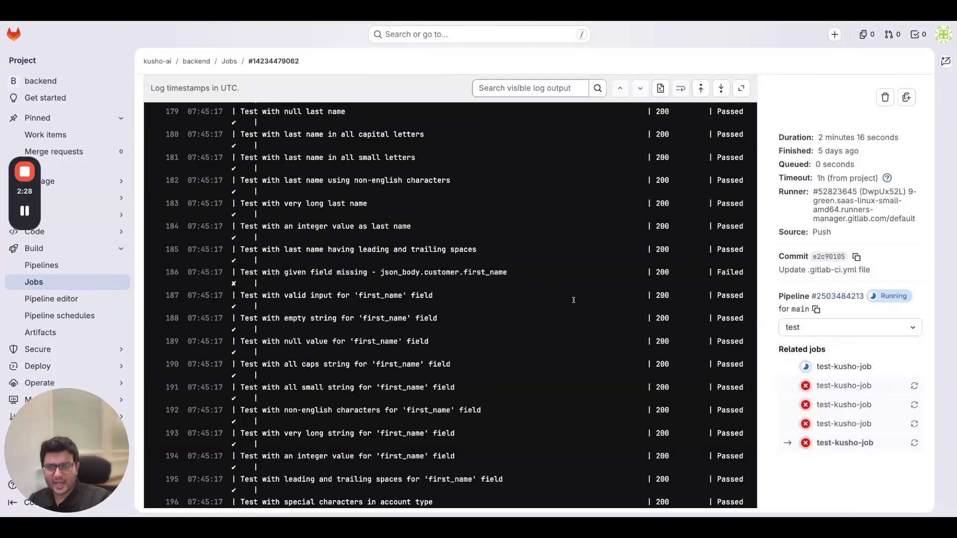
scroll(572, 299, down, 3)
scroll(601, 307, down, 4)
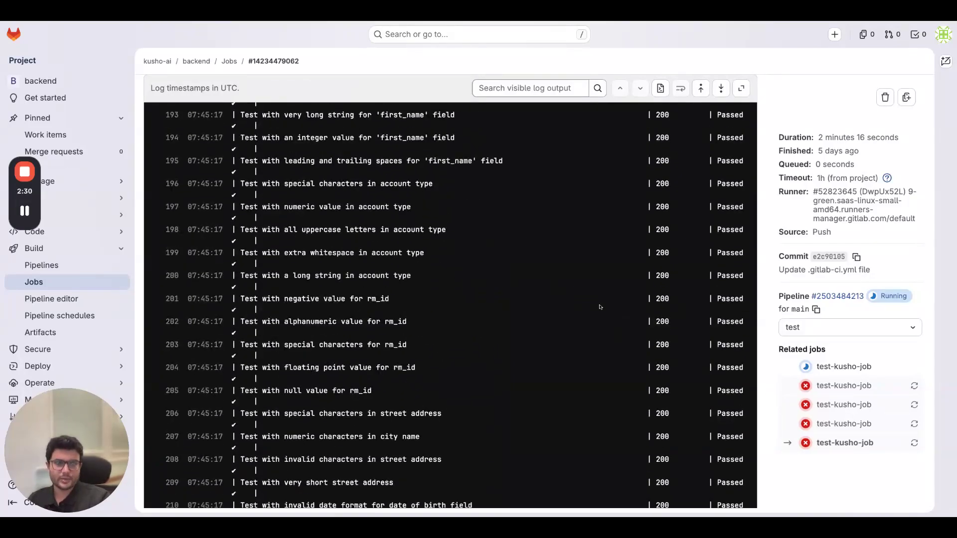
scroll(600, 307, down, 10)
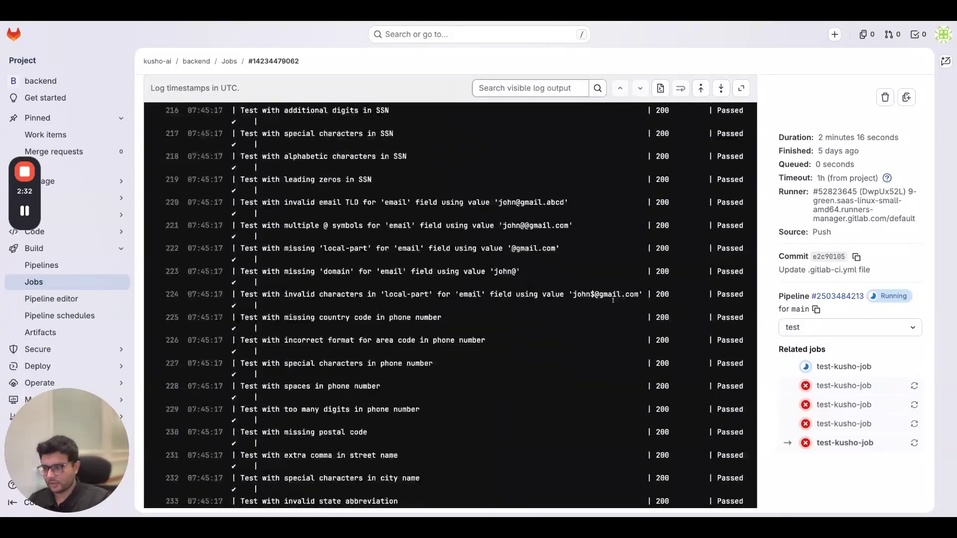
scroll(573, 309, down, 7)
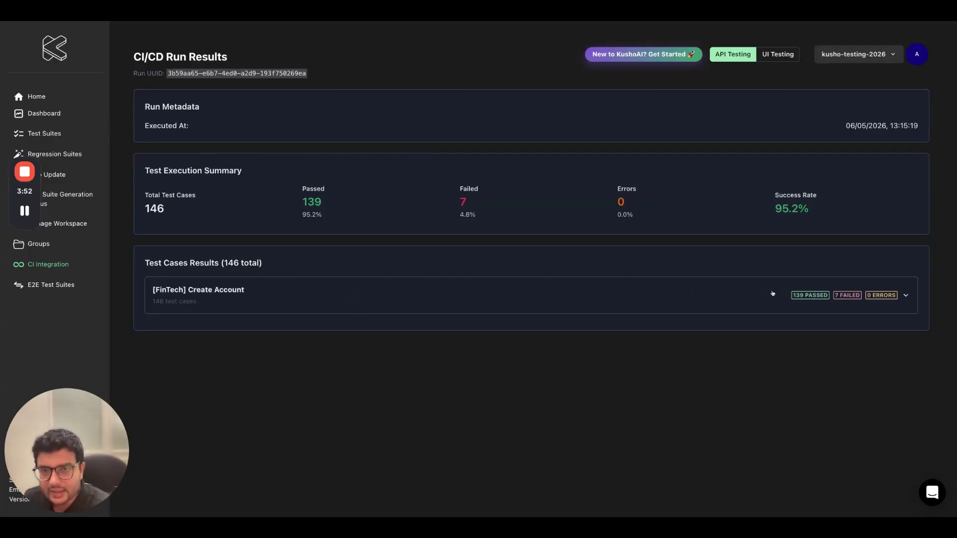
Step: Expand the [FinTech] Create Account results and review the request and assertions of the missing json_body.customer.first_name test
click(545, 286)
scroll(662, 364, down, 20)
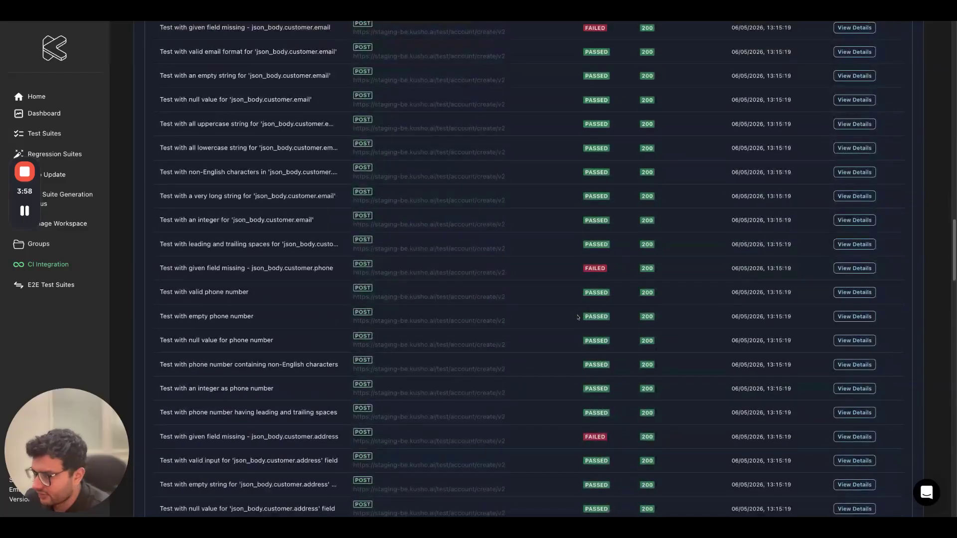
scroll(572, 414, down, 15)
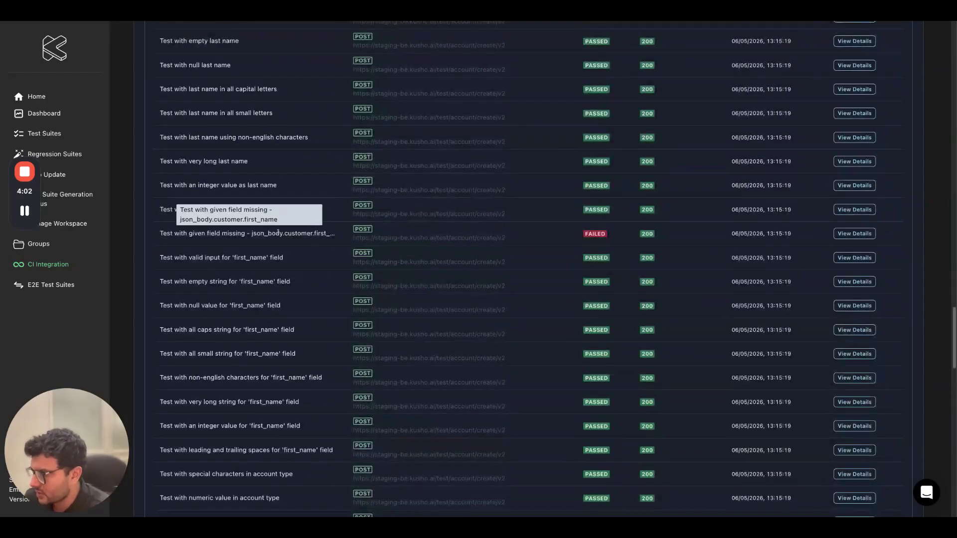
click(854, 233)
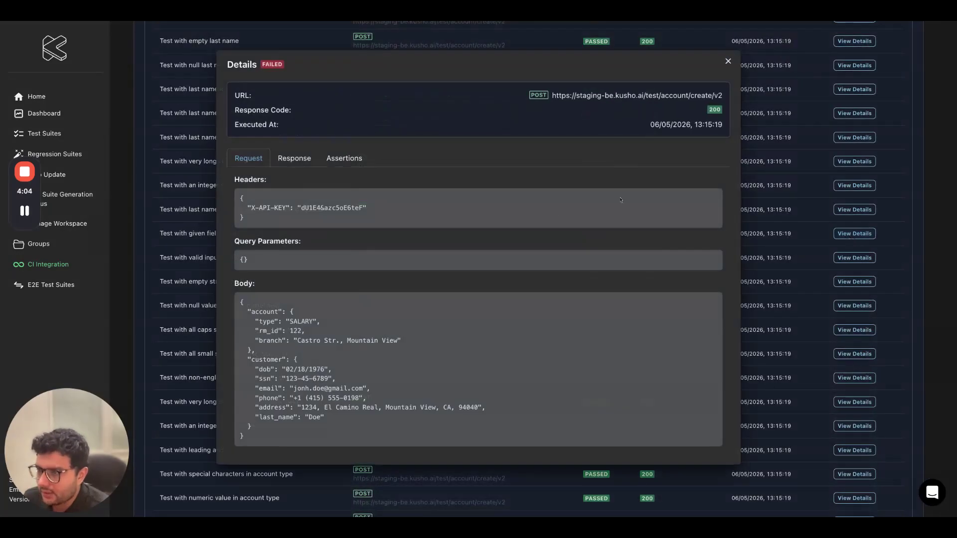
click(361, 161)
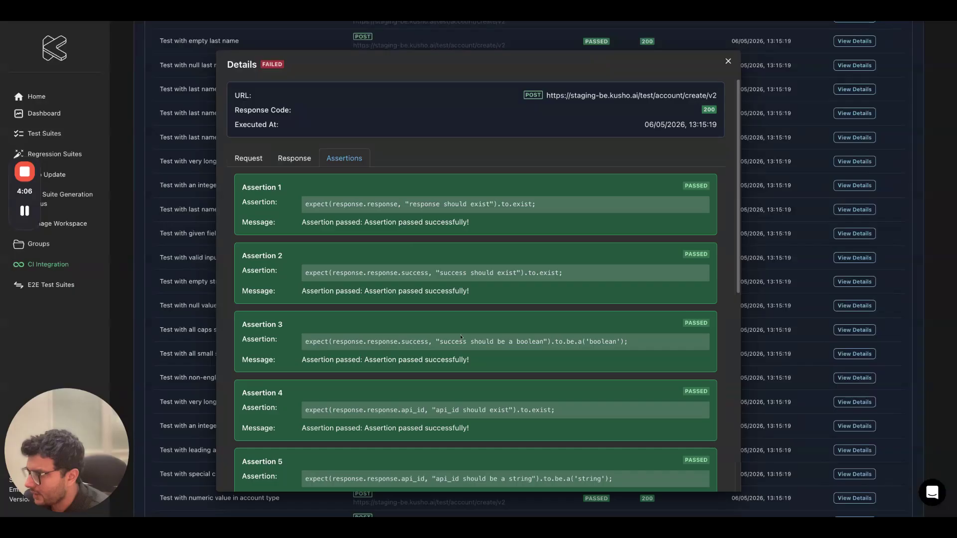
scroll(461, 332, down, 5)
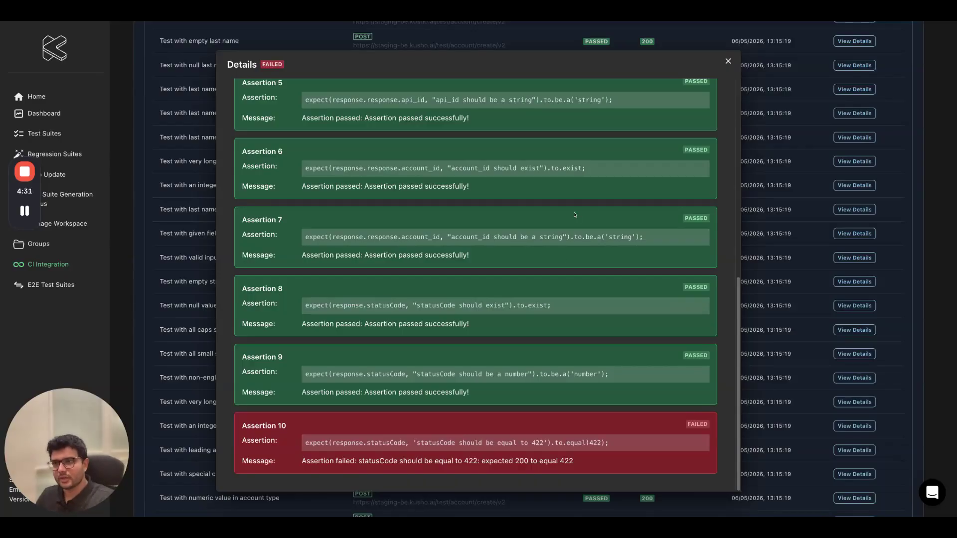
click(728, 62)
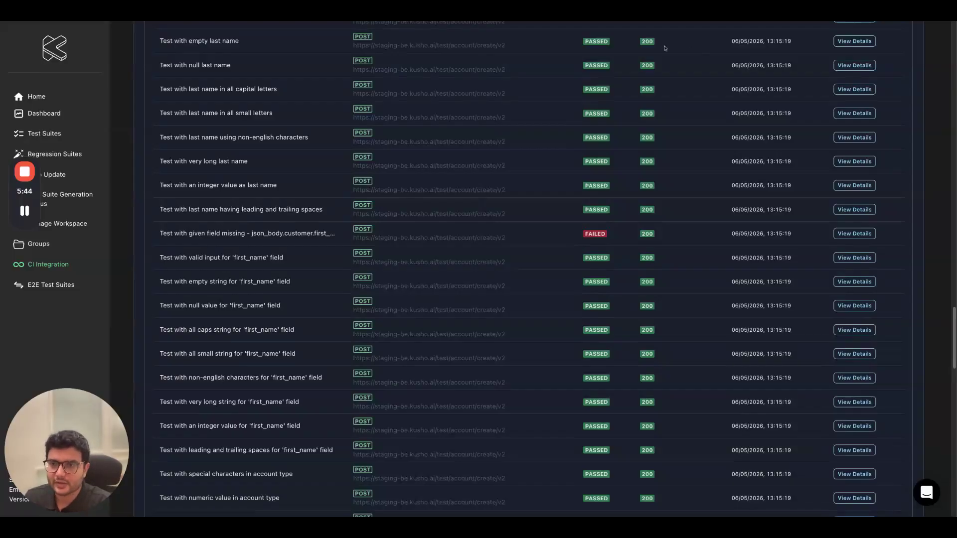
Step: Go to the regression suites and review the nightly scheduled runs of Customer Account Creation Critical Regression
click(36, 97)
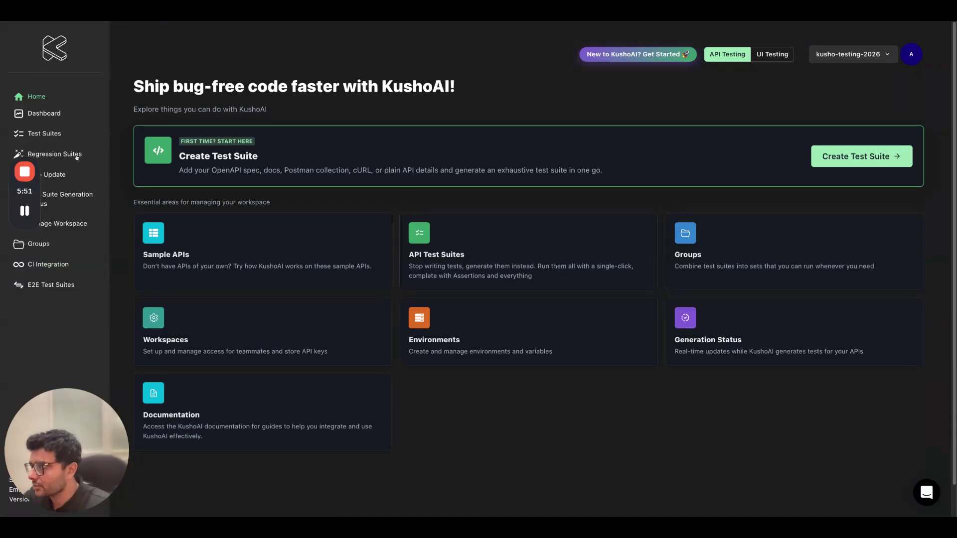
click(54, 154)
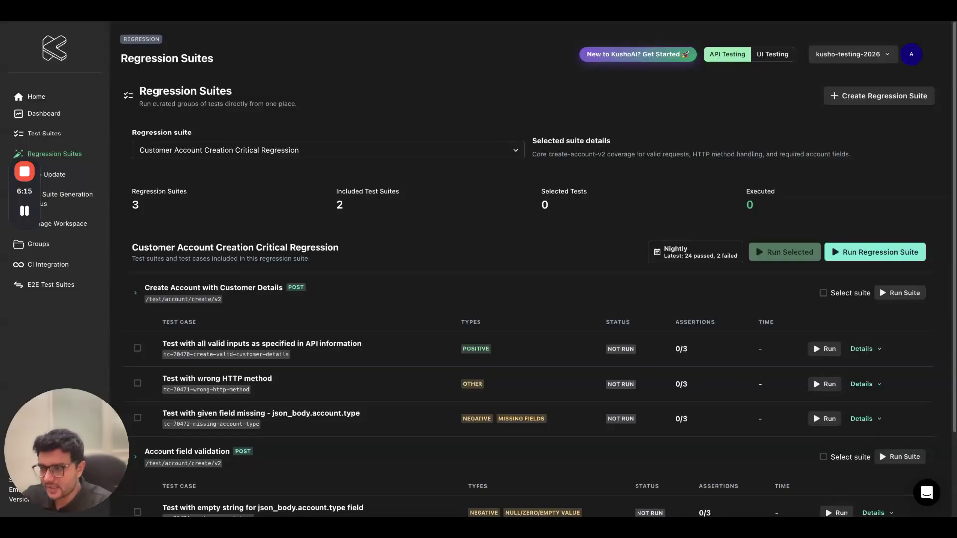
scroll(361, 254, down, 3)
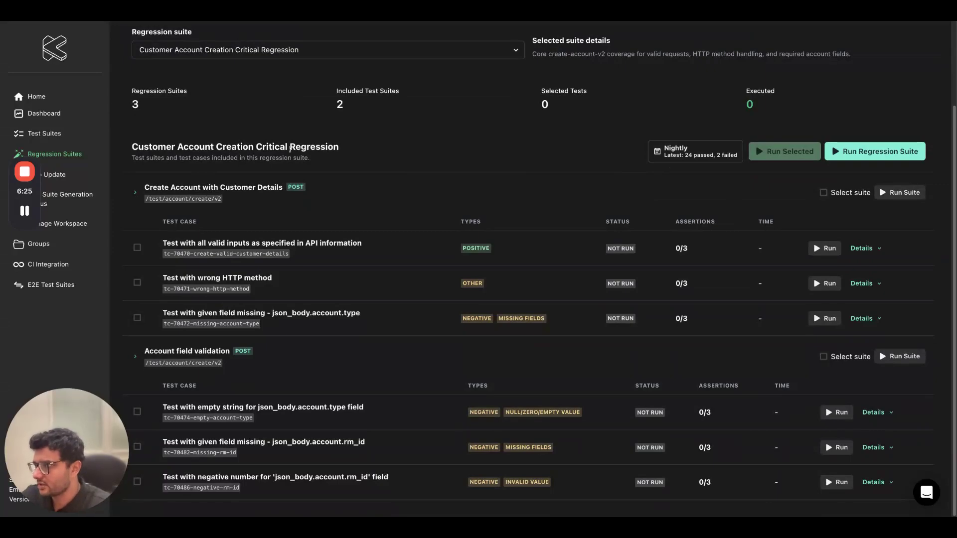
click(706, 160)
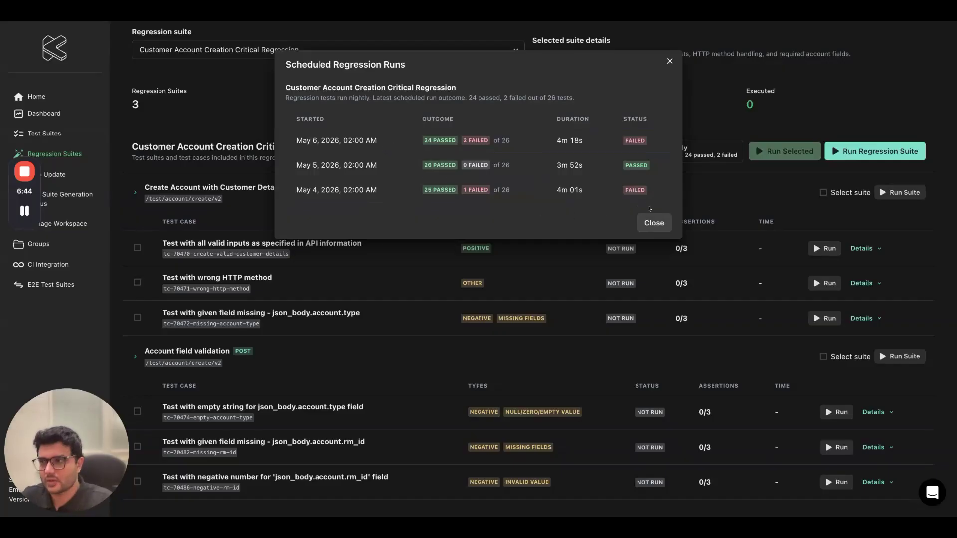
click(655, 228)
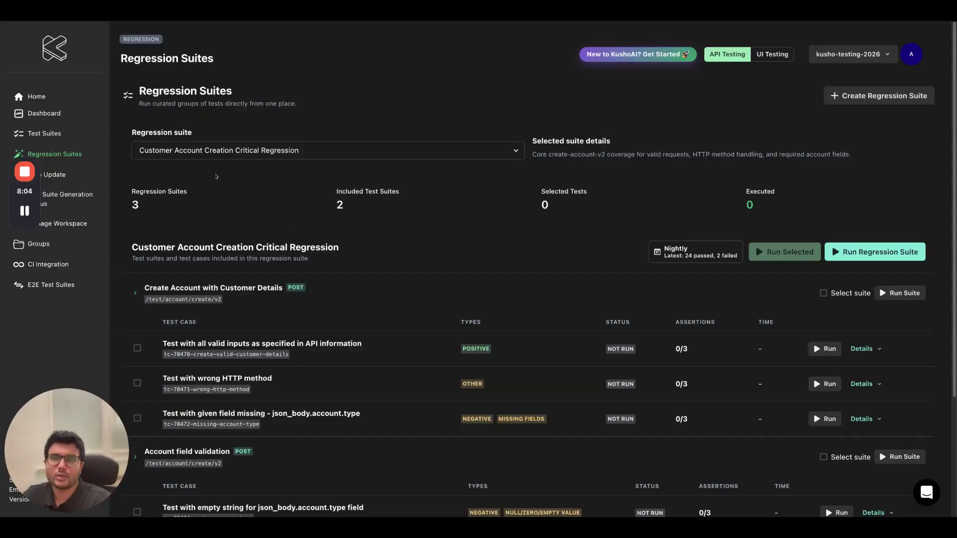
Step: Open the Auto Update setup and look through the monitored spec form and the list of currently monitored specs
click(64, 176)
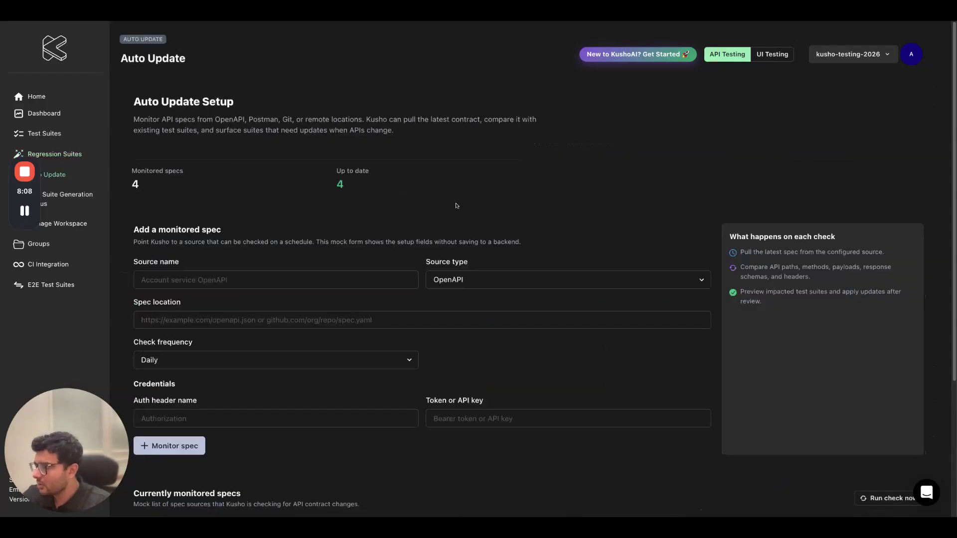
scroll(455, 211, down, 1)
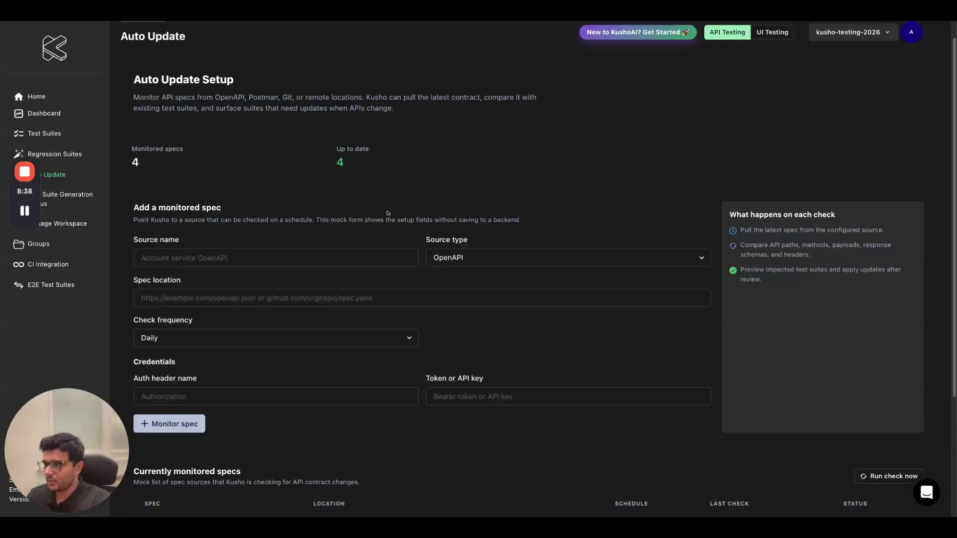
scroll(378, 212, down, 2)
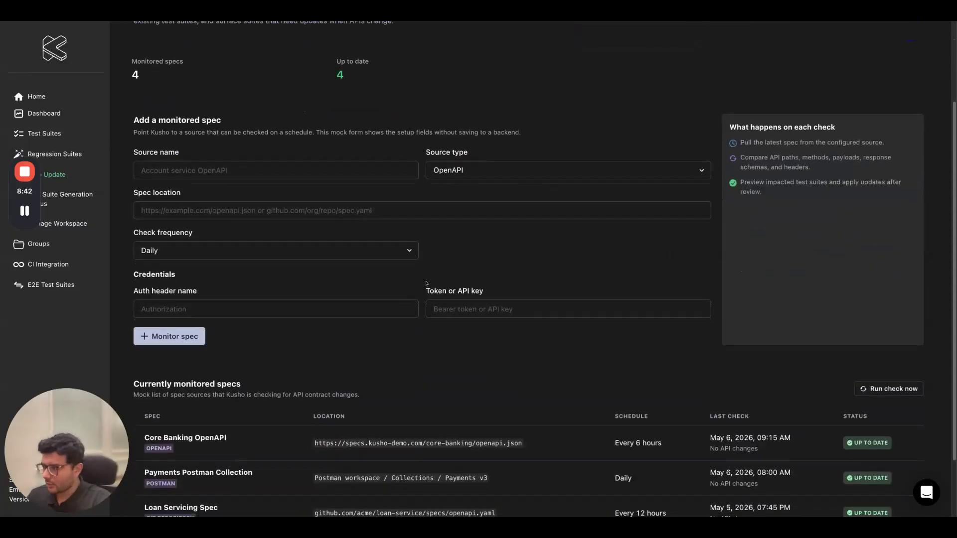
scroll(426, 281, down, 2)
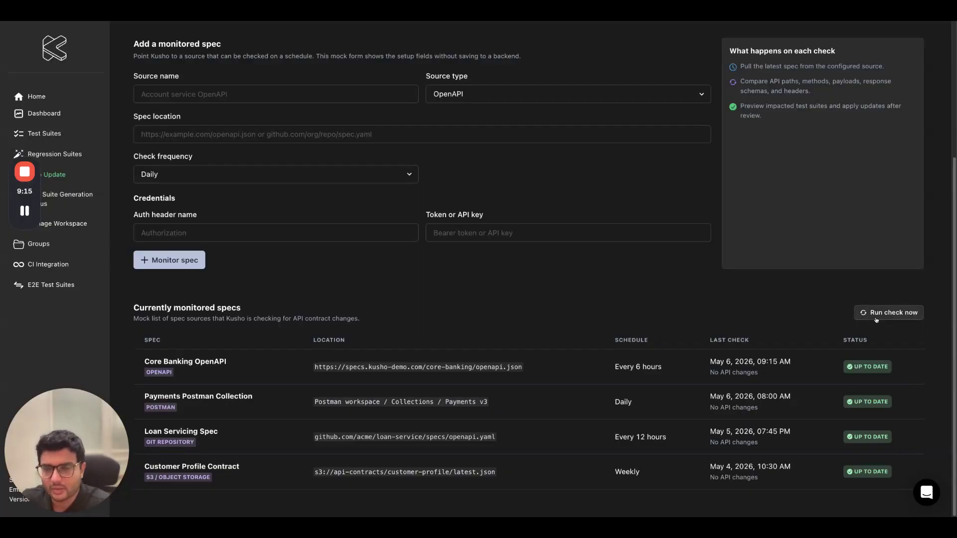
scroll(876, 318, up, 3)
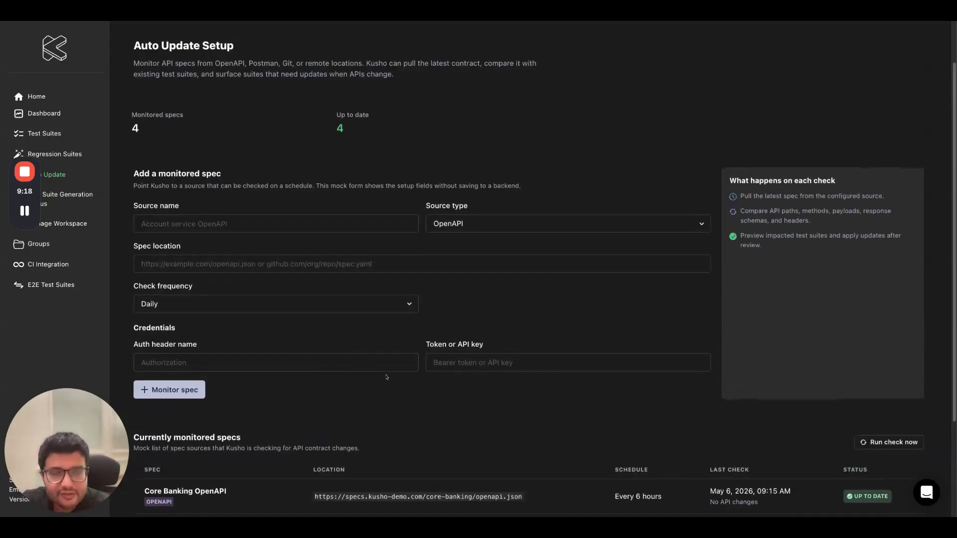
Step: In the test suites list, review the API changes and new tests available for Create Account Details API and apply the updates
click(46, 134)
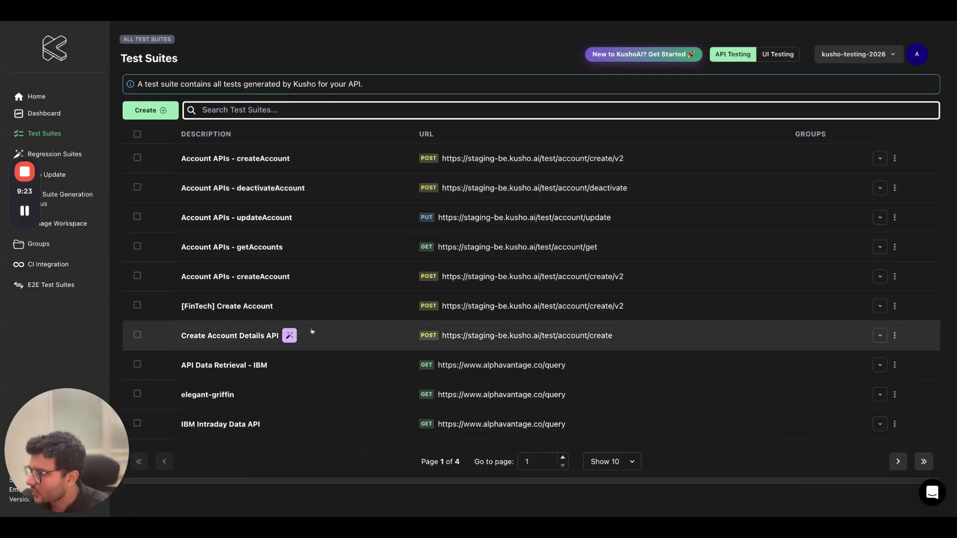
mouse_move(289, 341)
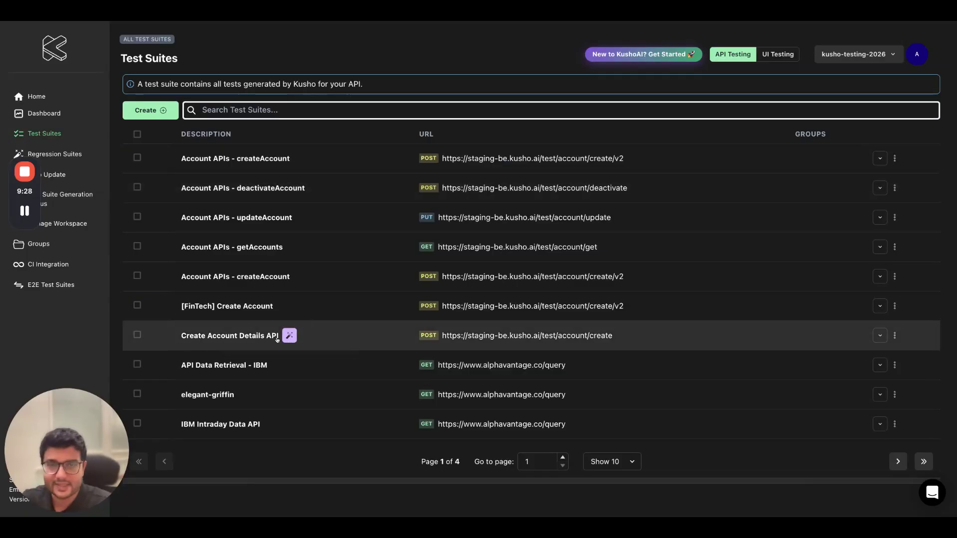
click(290, 337)
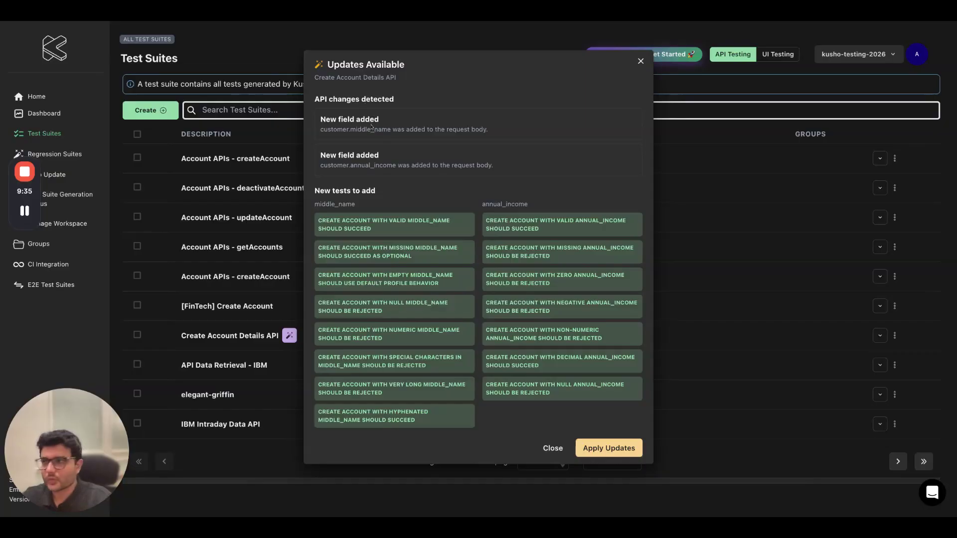
key(Escape)
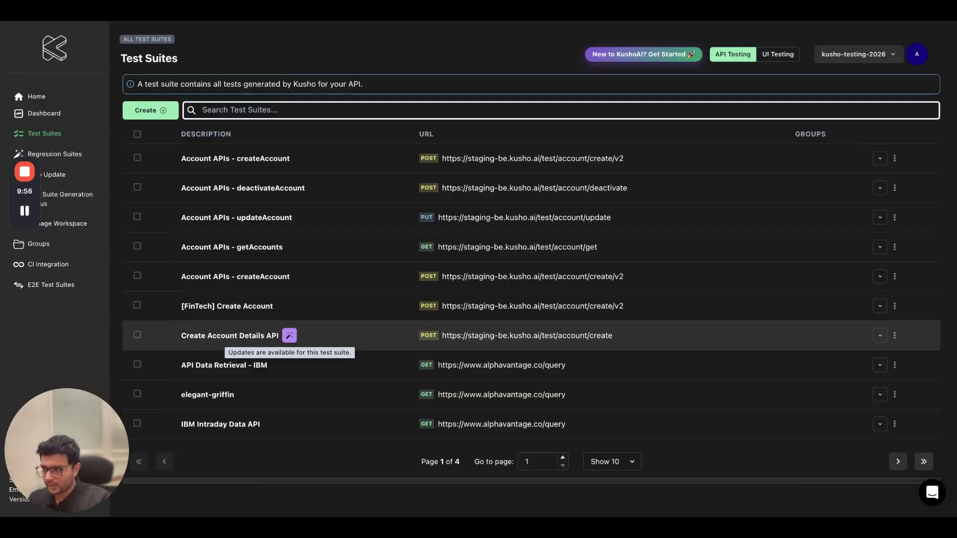
click(289, 335)
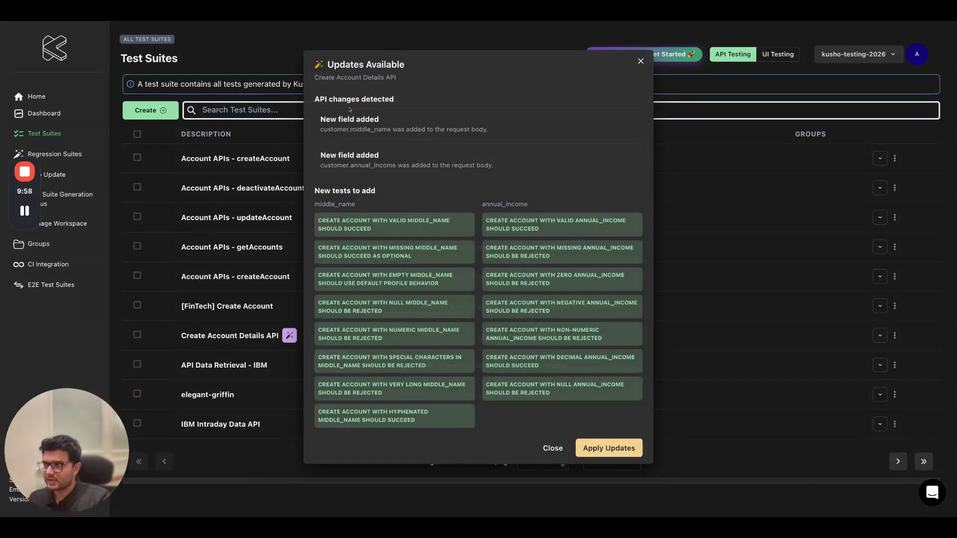
drag(322, 130, 457, 140)
click(493, 134)
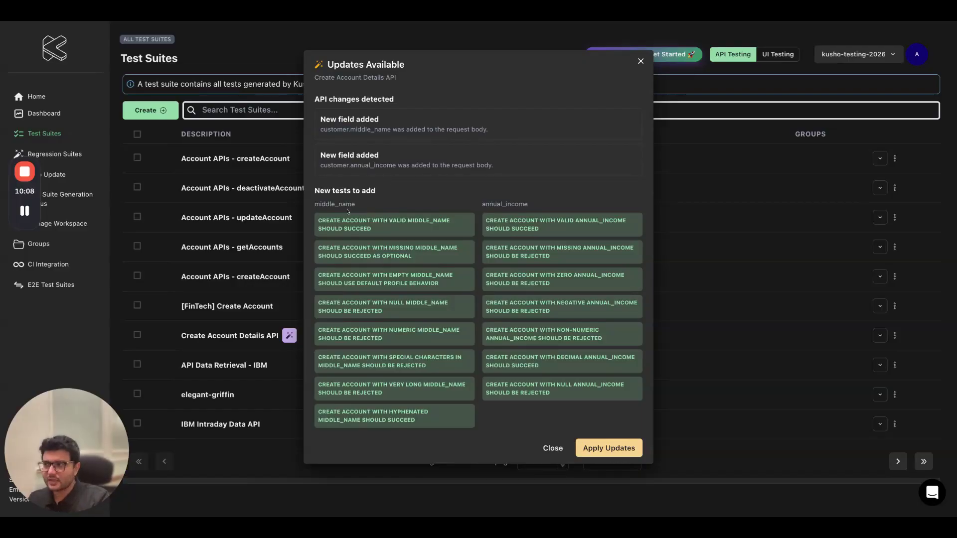
click(597, 449)
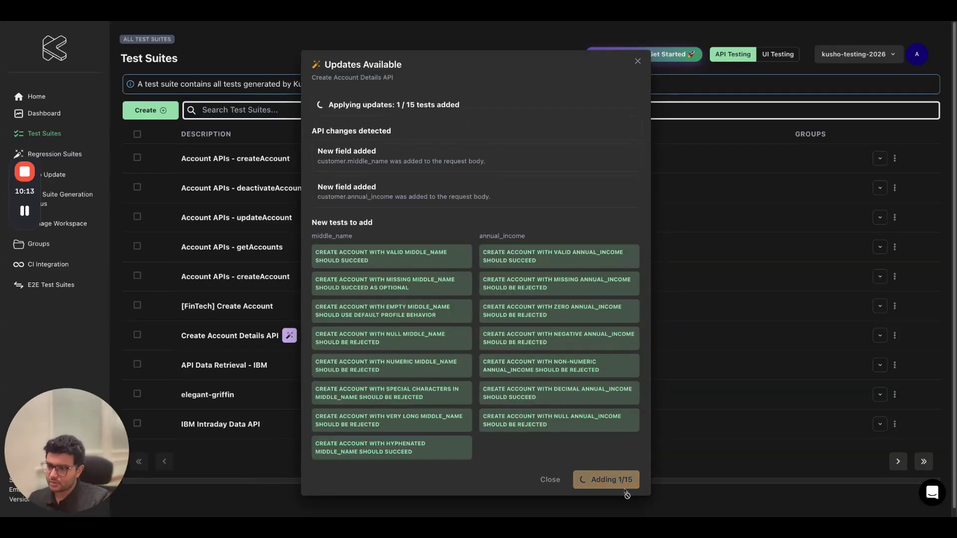